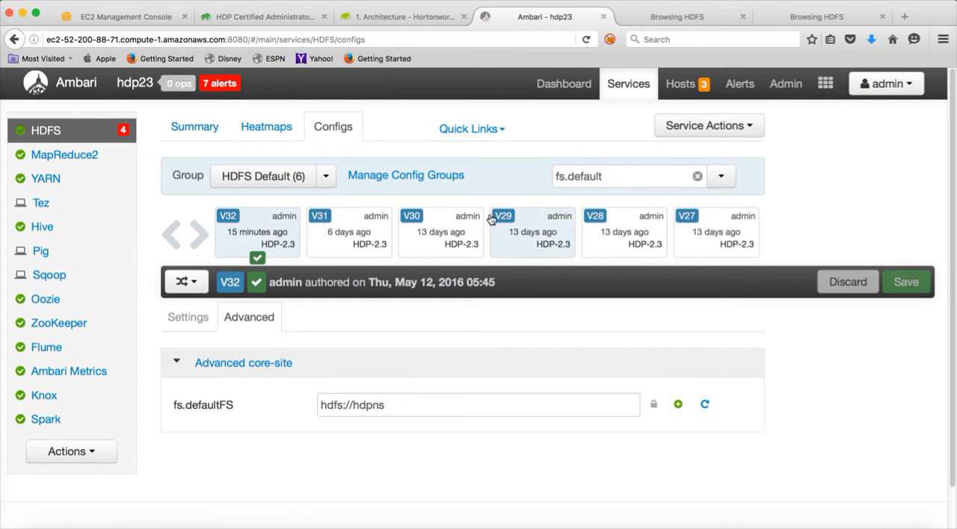
# From the HDP Certified Administrator exam objectives, open the Configure ResourceManager HA docs in a new tab.
pyautogui.click(266, 16)
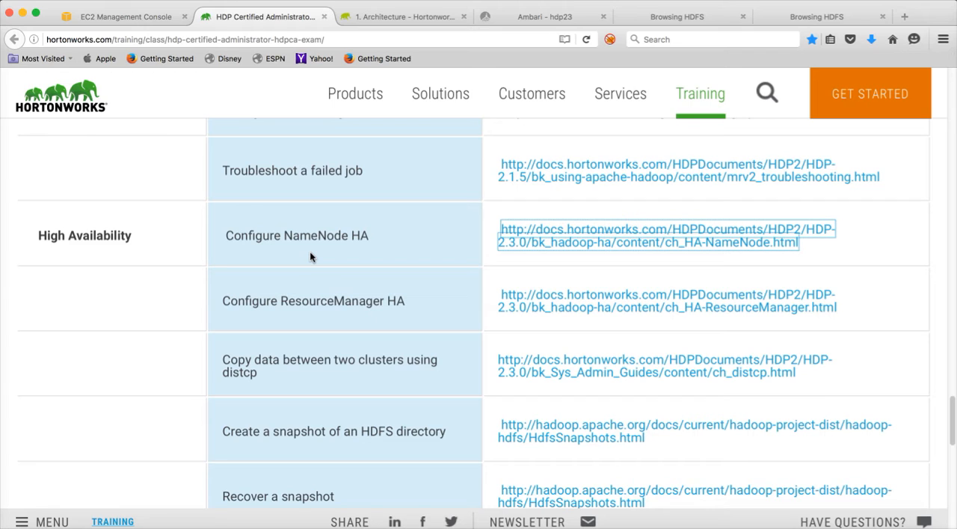
pyautogui.click(567, 312)
pyautogui.keyDown('super'); pyautogui.click(567, 312); pyautogui.keyUp('super')
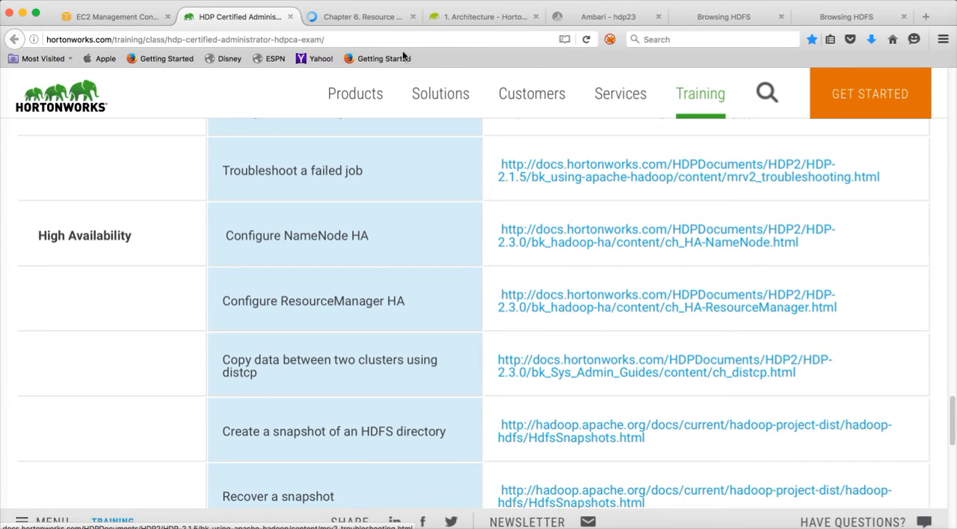
# Review Chapter 6 Resource Manager High Availability, then return to the Ambari hdp23 cluster tab.
pyautogui.click(363, 17)
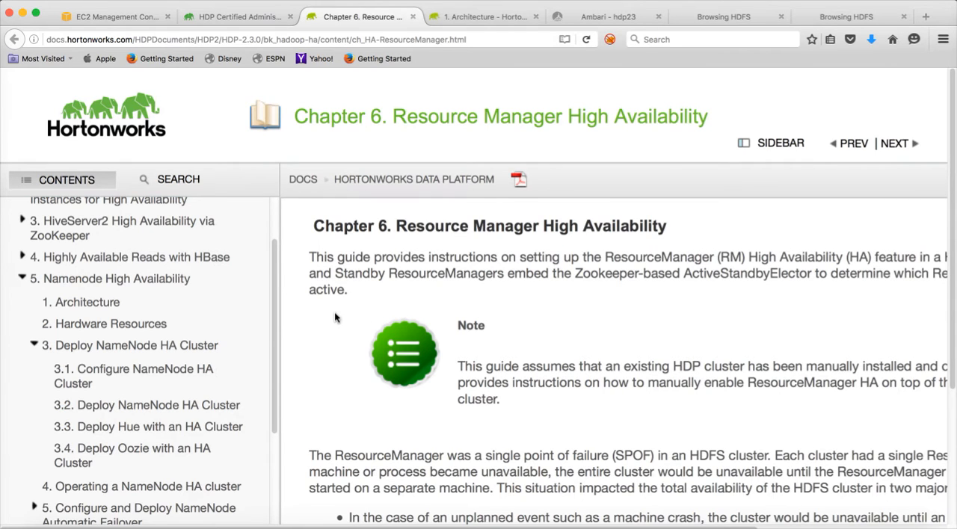
pyautogui.scroll(-1, 334, 312)
pyautogui.scroll(-1, 174, 360)
pyautogui.scroll(-2, 174, 360)
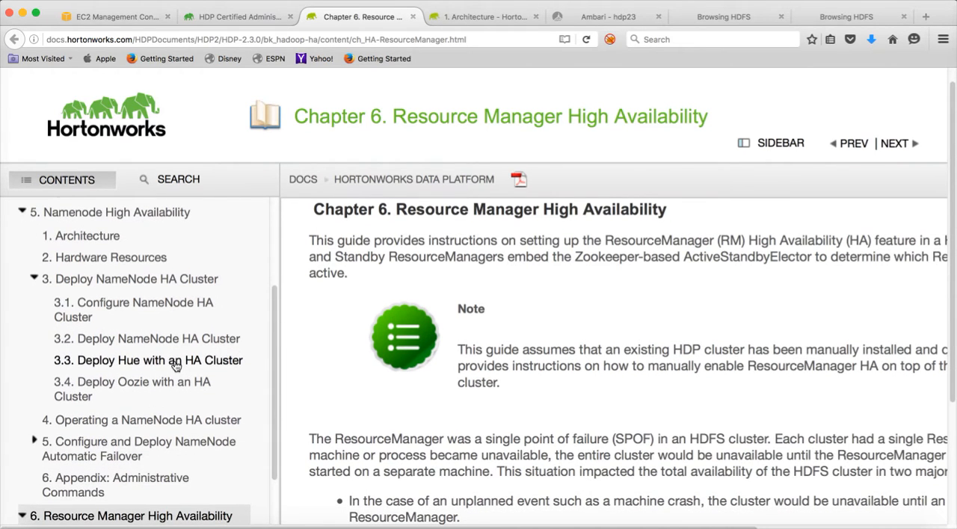
pyautogui.scroll(-2, 174, 359)
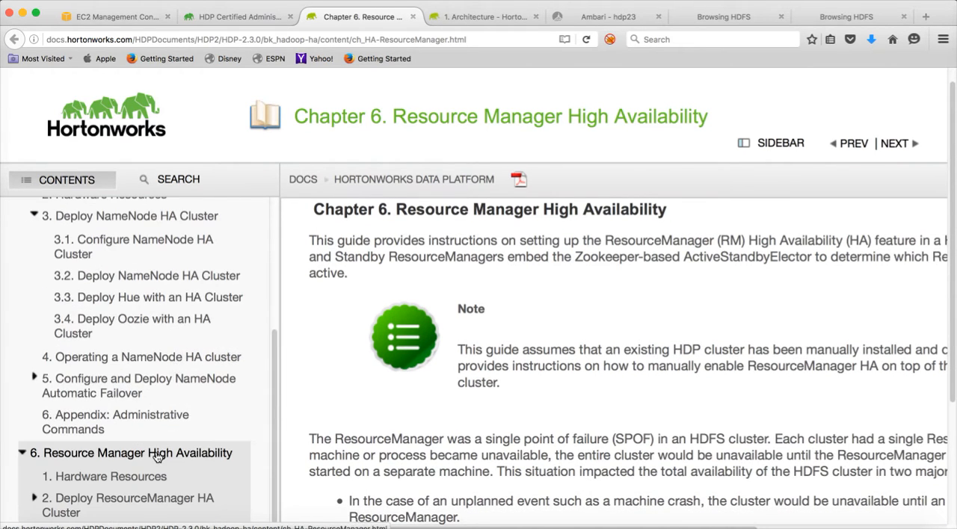
pyautogui.scroll(-3, 153, 457)
pyautogui.scroll(-2, 153, 462)
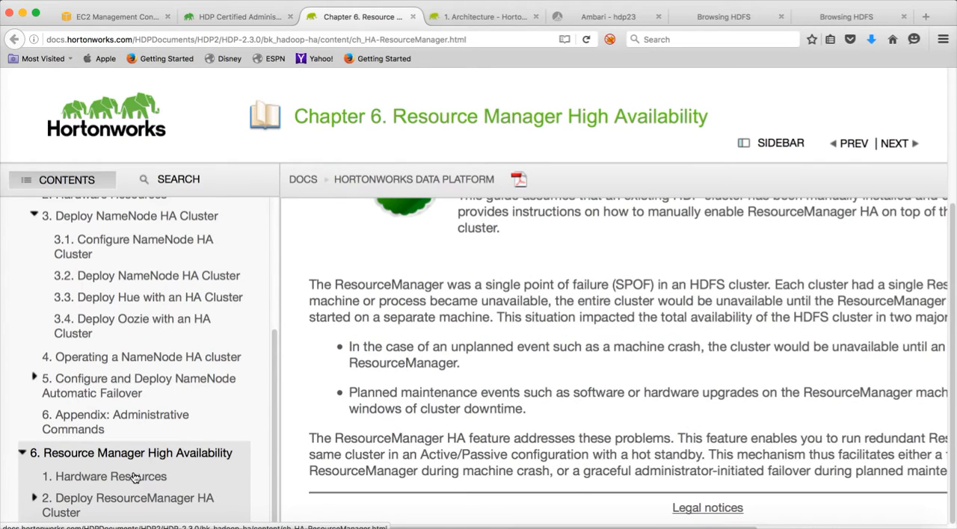
pyautogui.scroll(3, 325, 470)
pyautogui.scroll(2, 324, 470)
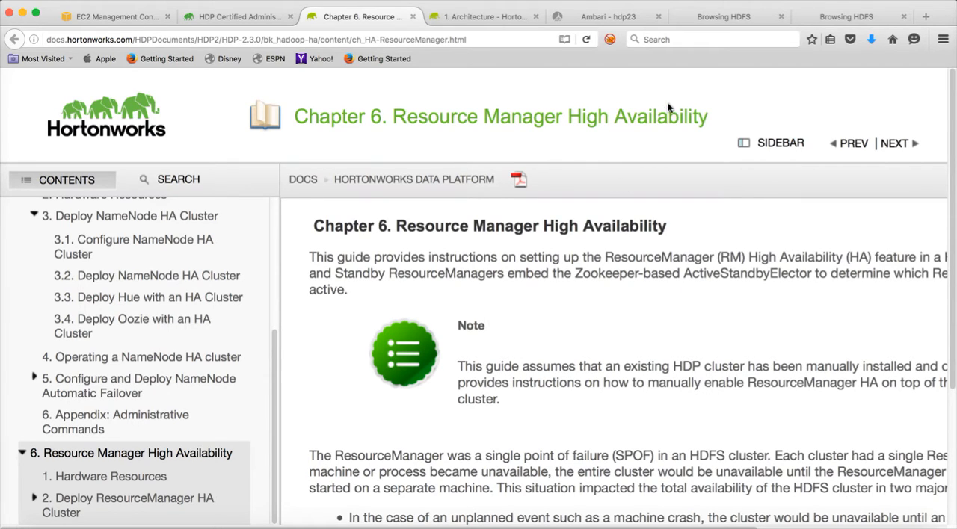
pyautogui.click(619, 20)
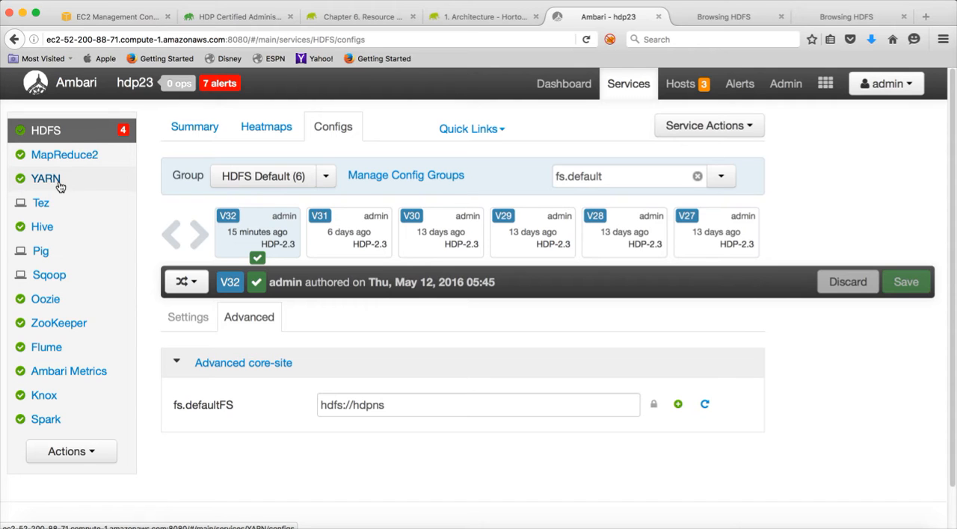
# View the YARN summary and its ResourceManager host, then bring up the YARN Service Actions menu.
pyautogui.click(60, 184)
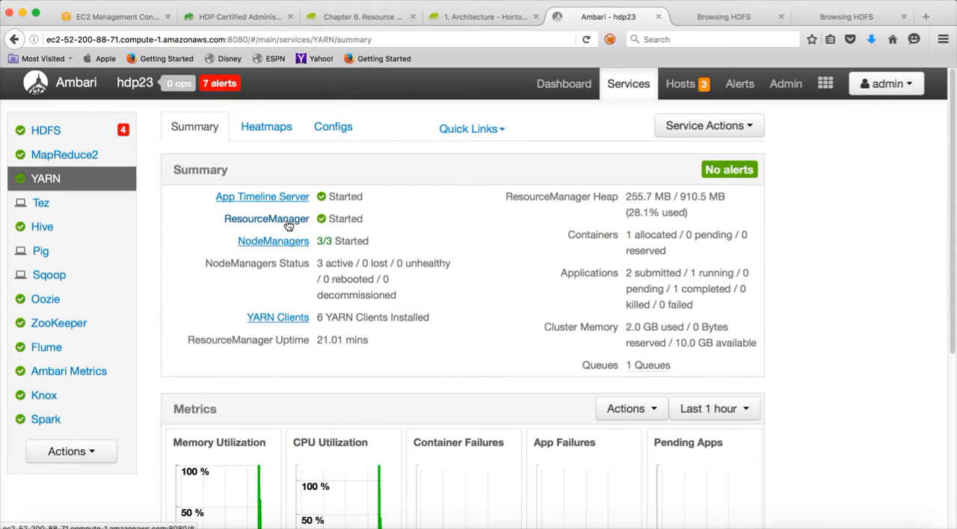
pyautogui.click(288, 220)
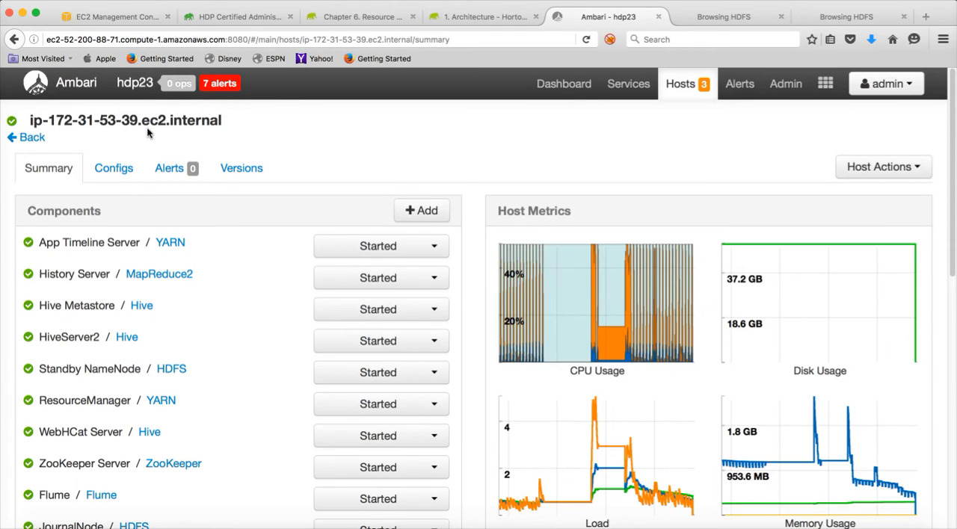
pyautogui.click(14, 39)
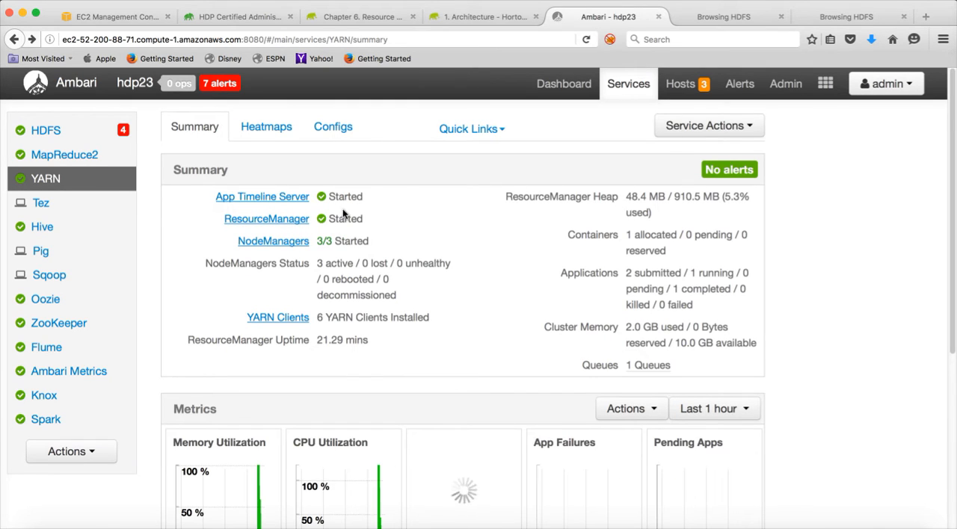
pyautogui.click(717, 128)
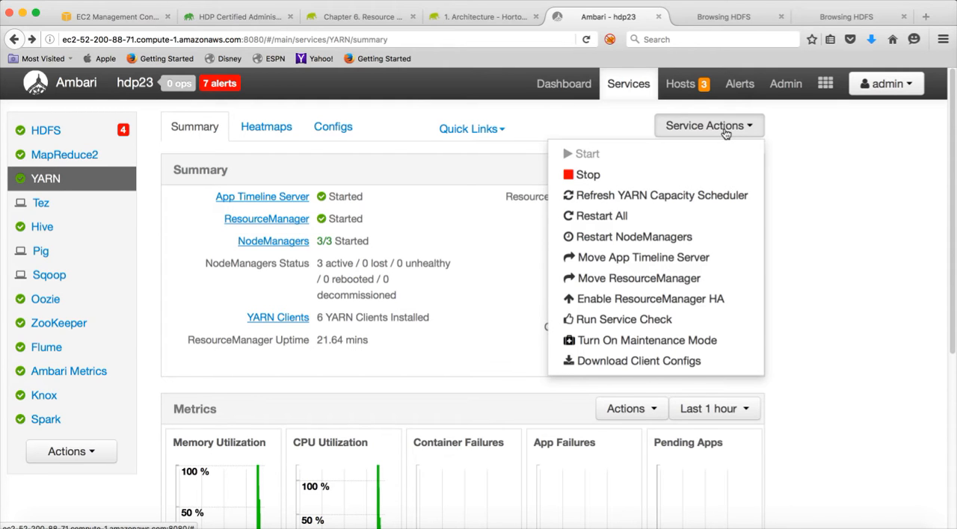
# Launch the Enable ResourceManager HA wizard from Service Actions.
pyautogui.click(683, 302)
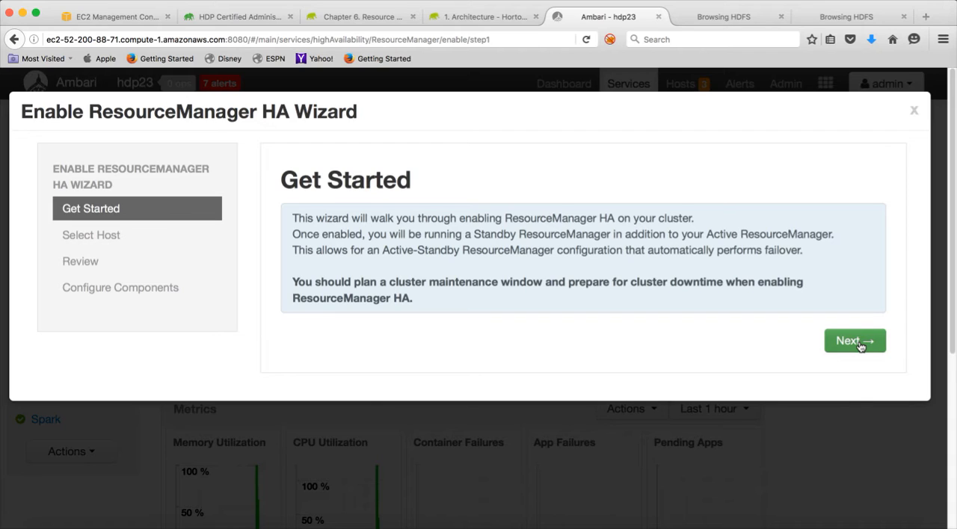
# Place the additional ResourceManager on ip-172-31-53-38 and proceed to the Review step.
pyautogui.click(860, 344)
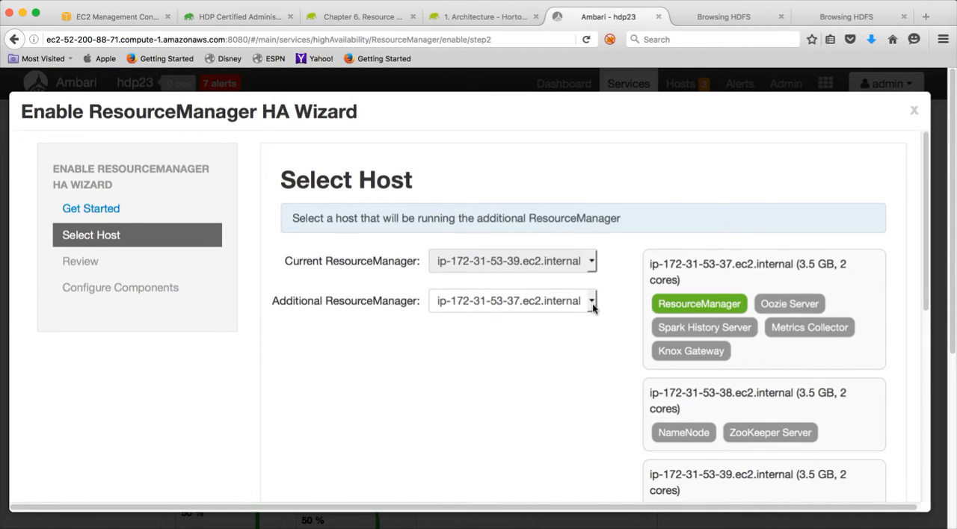
pyautogui.click(593, 306)
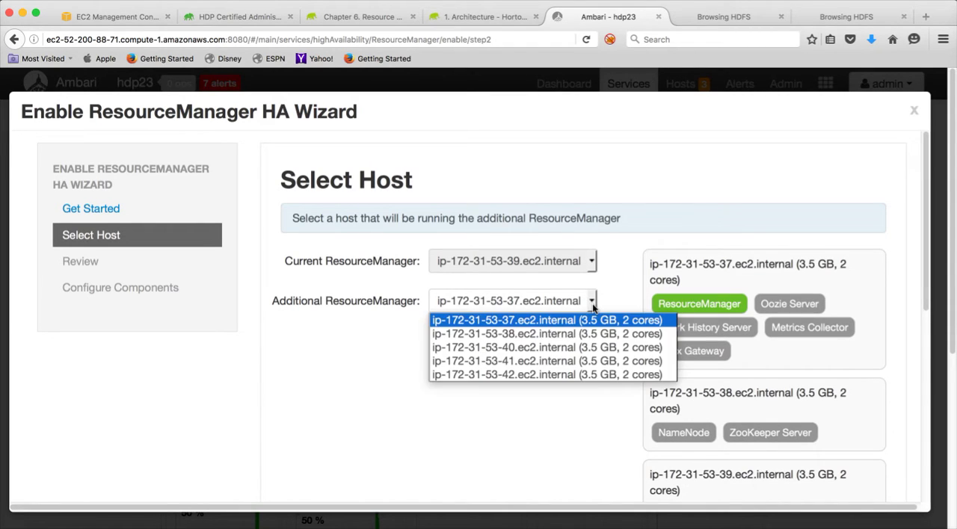
pyautogui.click(550, 335)
pyautogui.scroll(-3, 532, 346)
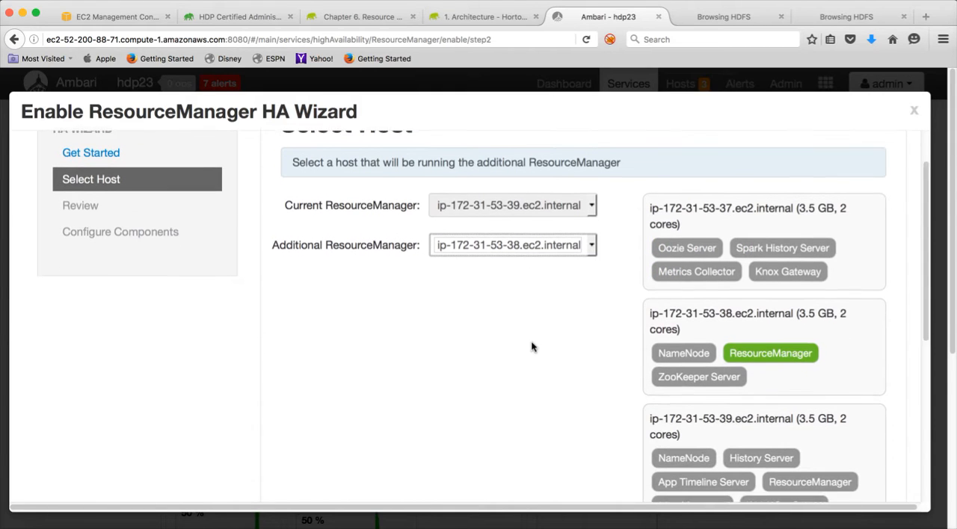
pyautogui.scroll(-2, 533, 346)
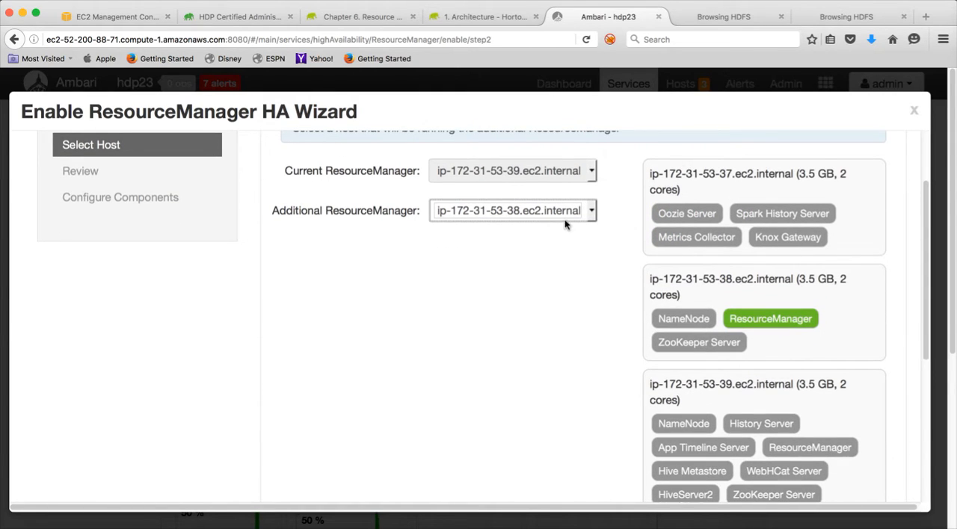
pyautogui.scroll(-5, 524, 232)
pyautogui.scroll(-2, 525, 231)
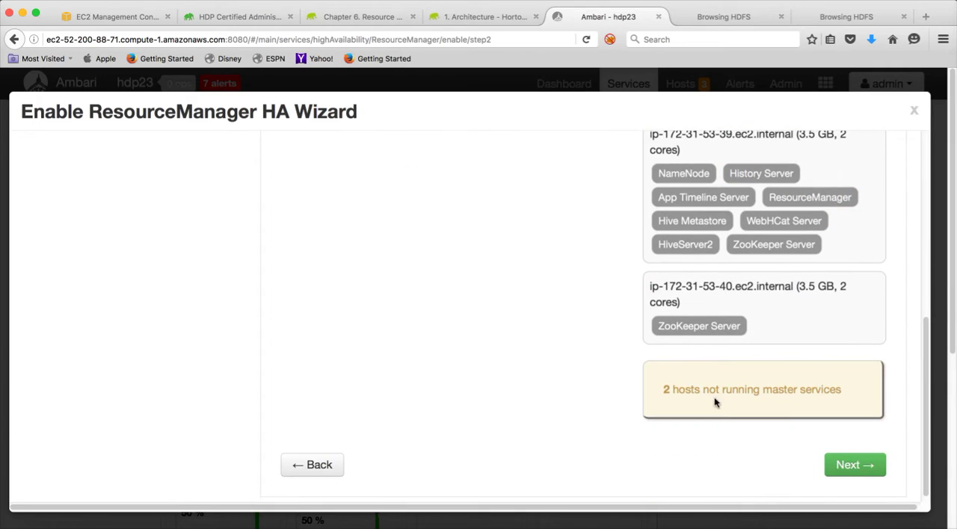
pyautogui.click(854, 465)
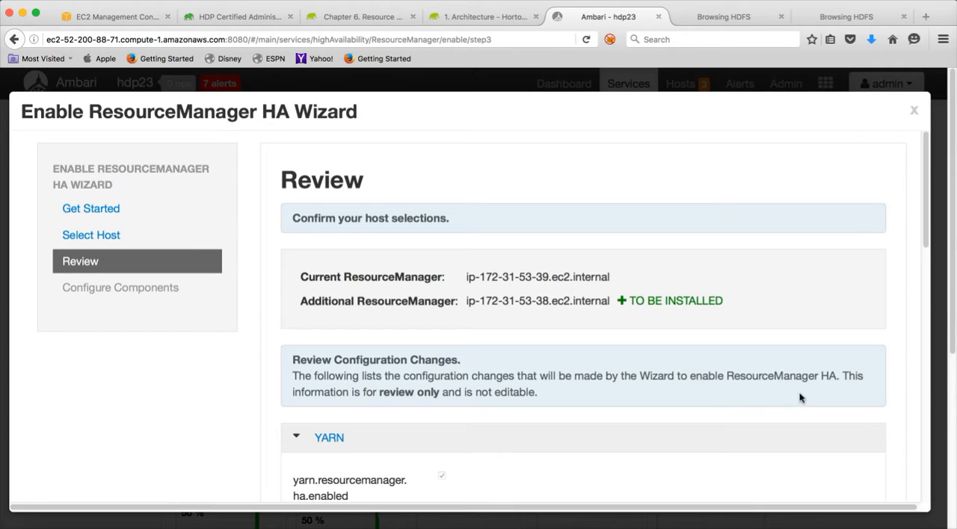
pyautogui.scroll(-5, 720, 385)
pyautogui.scroll(-3, 720, 385)
pyautogui.scroll(4, 722, 390)
pyautogui.scroll(2, 722, 390)
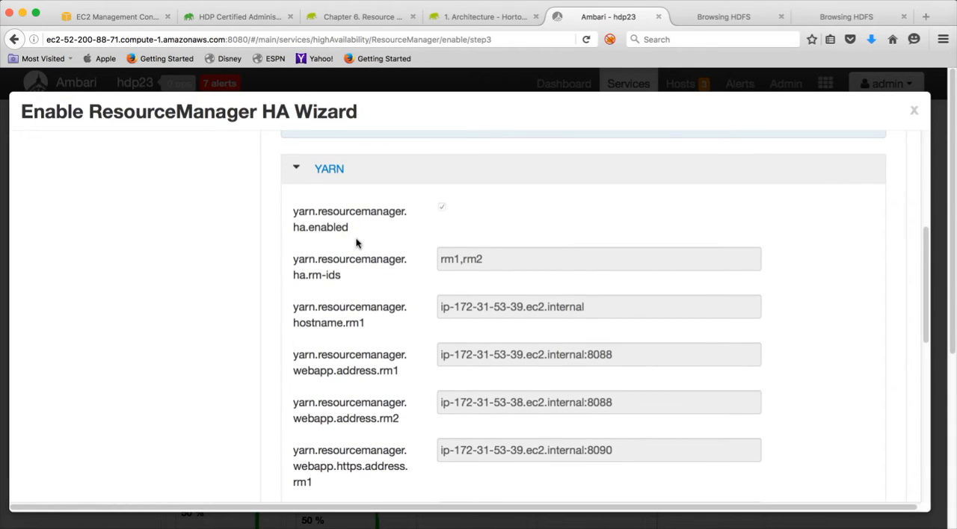
# Inspect the reviewed ha.rm-ids, hostname.rm1, hostname.rm2 and store.class yarn.resourcemanager properties.
pyautogui.moveTo(354, 277); pyautogui.dragTo(310, 262)
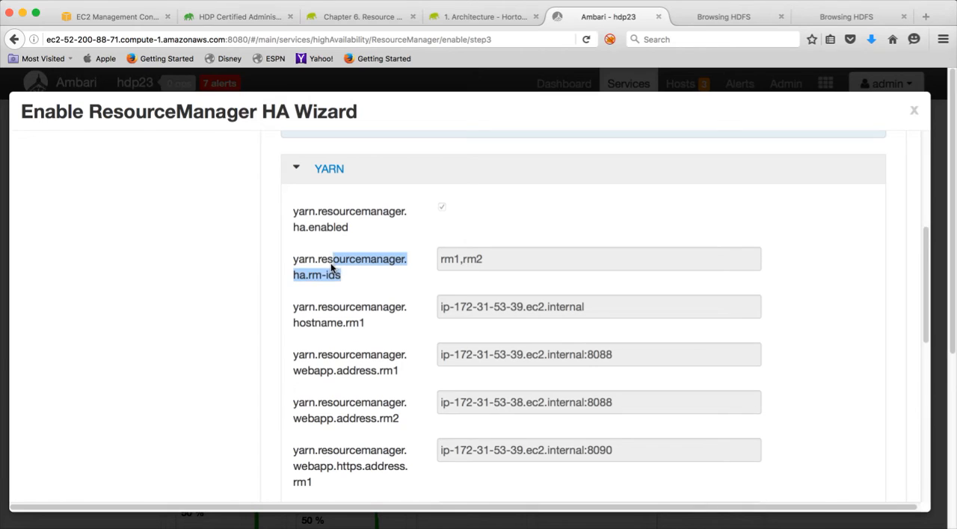
pyautogui.click(365, 287)
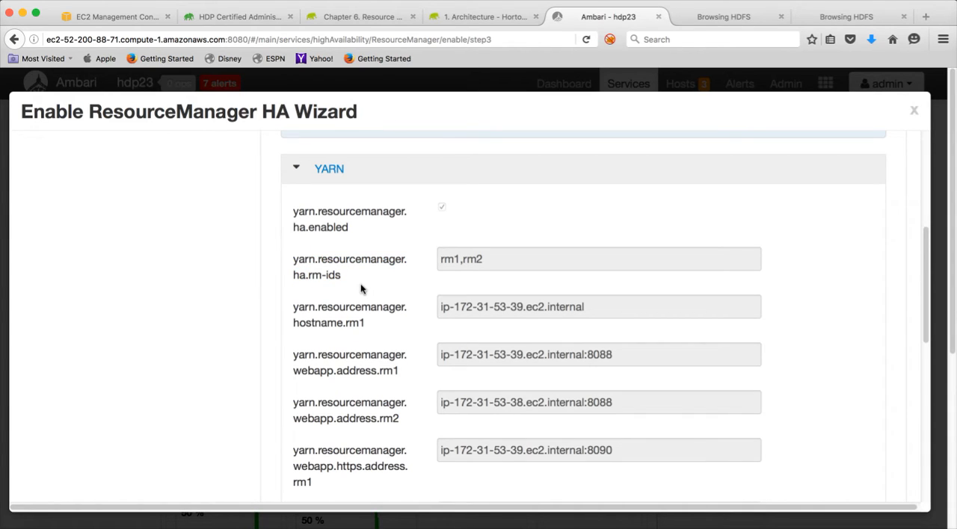
pyautogui.scroll(-2, 361, 287)
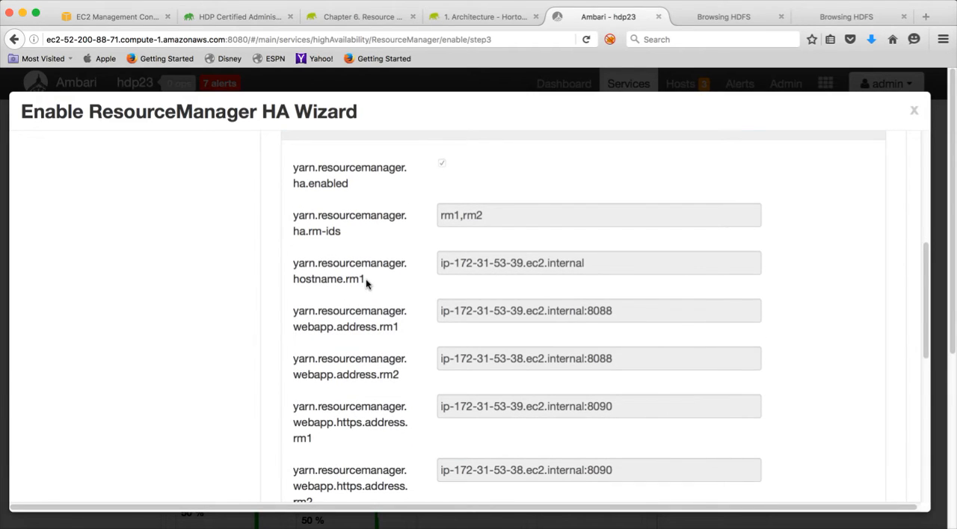
pyautogui.moveTo(365, 279); pyautogui.dragTo(299, 265)
pyautogui.click(286, 267)
pyautogui.scroll(-2, 287, 267)
pyautogui.scroll(-1, 299, 284)
pyautogui.scroll(-2, 314, 299)
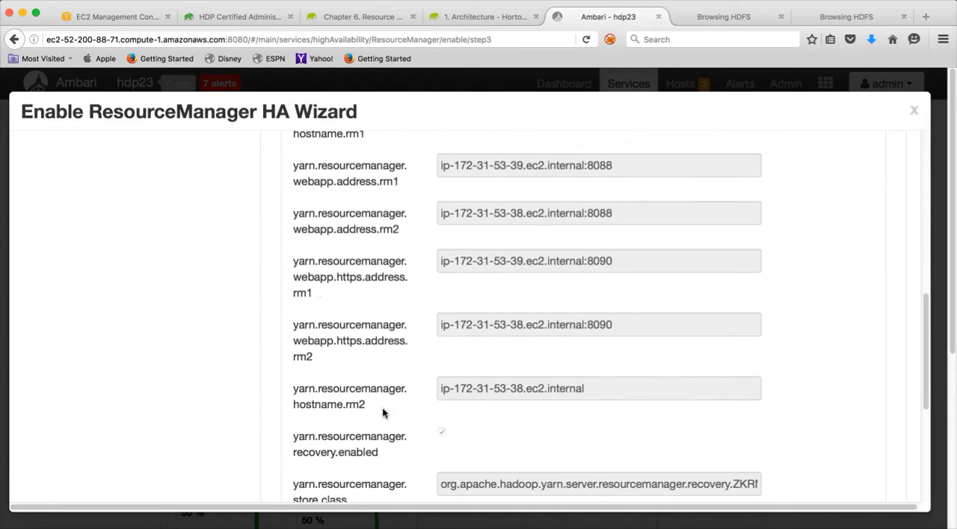
pyautogui.moveTo(371, 408); pyautogui.dragTo(293, 390)
pyautogui.click(293, 394)
pyautogui.scroll(-2, 376, 407)
pyautogui.scroll(-1, 376, 407)
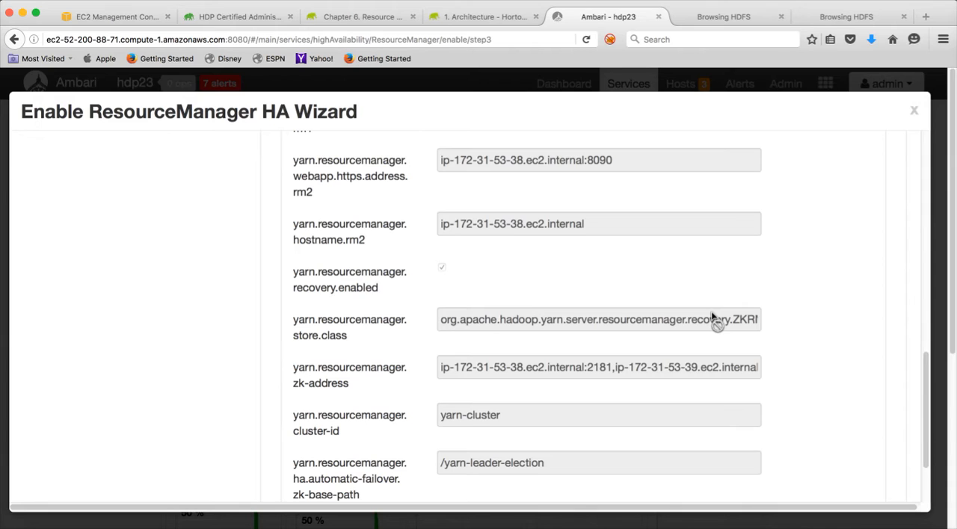
pyautogui.doubleClick(556, 322)
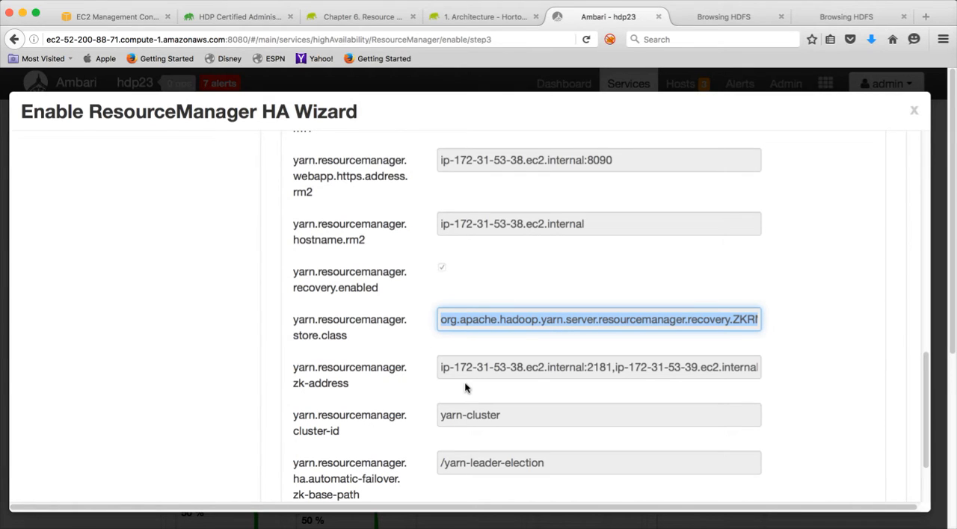
pyautogui.scroll(-3, 554, 366)
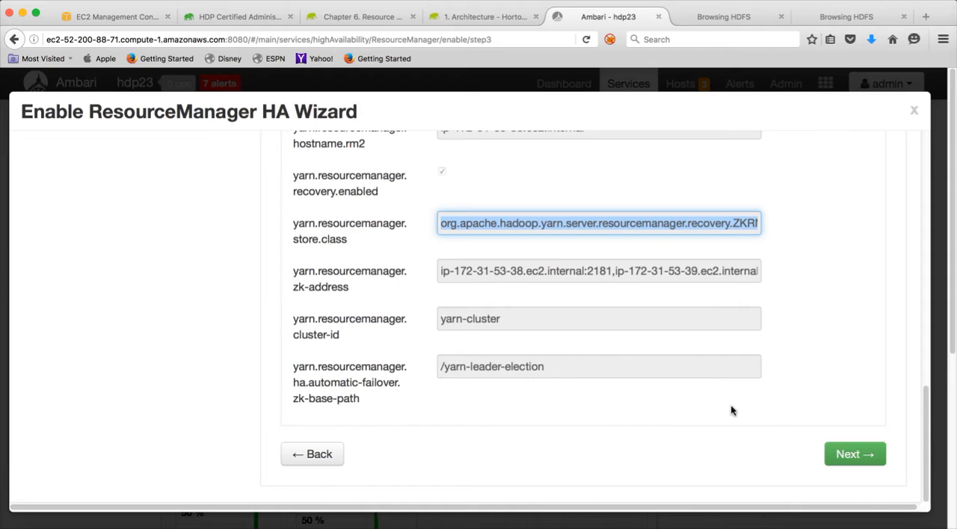
# Start the HA deployment and check which services were stopped on host ip-172-31-53-38.
pyautogui.click(851, 453)
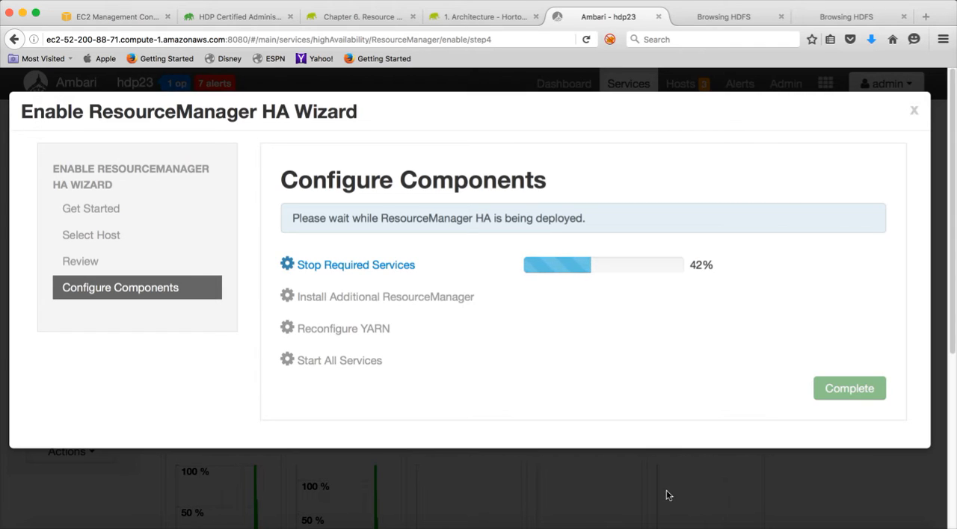
pyautogui.click(375, 269)
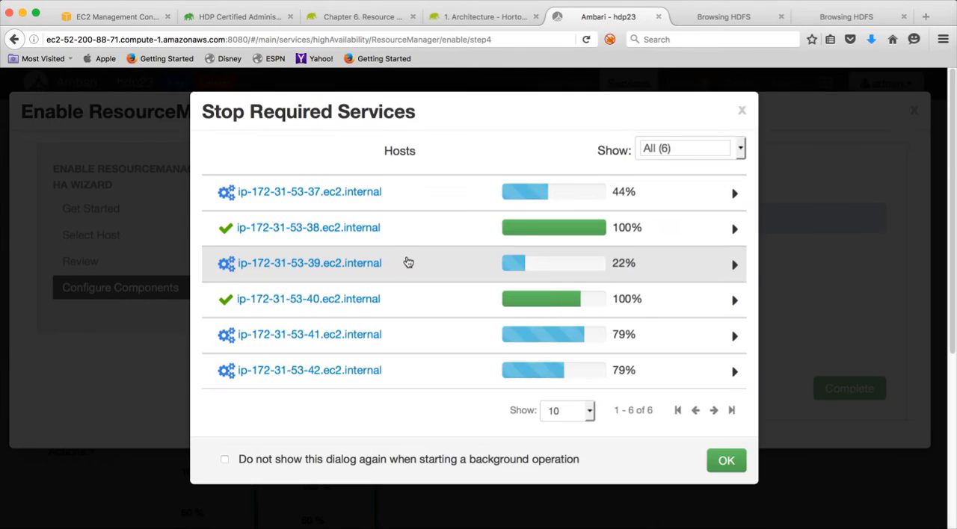
pyautogui.click(345, 230)
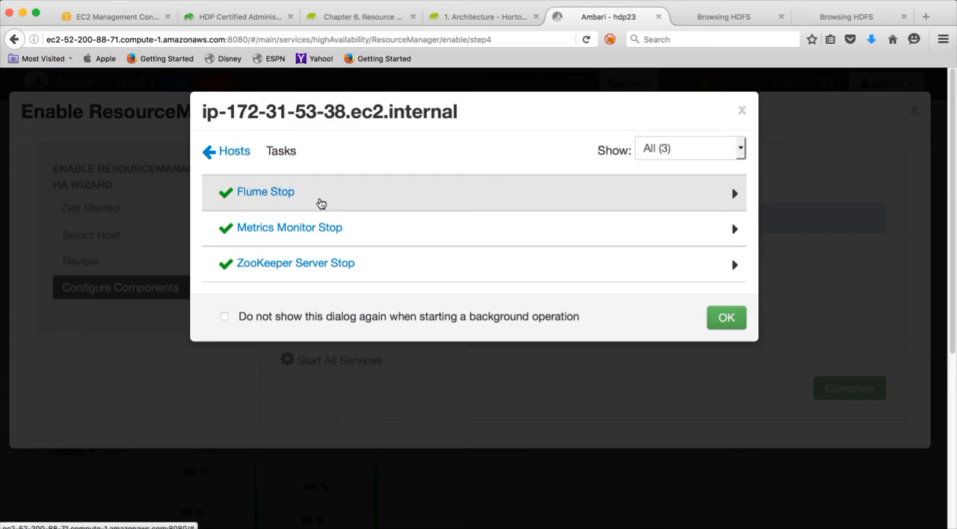
pyautogui.click(723, 318)
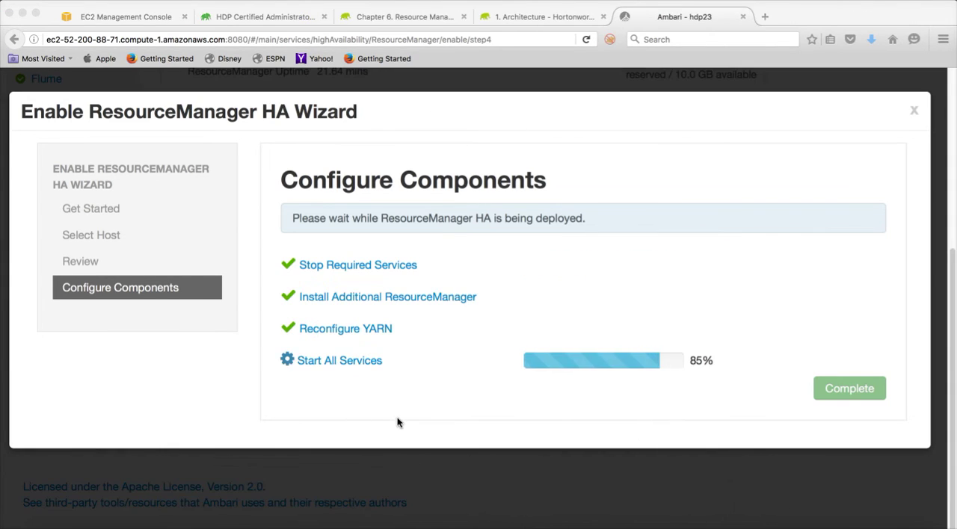
# View the Check Pig task log for host ip-172-31-53-40 under Start All Services.
pyautogui.click(381, 396)
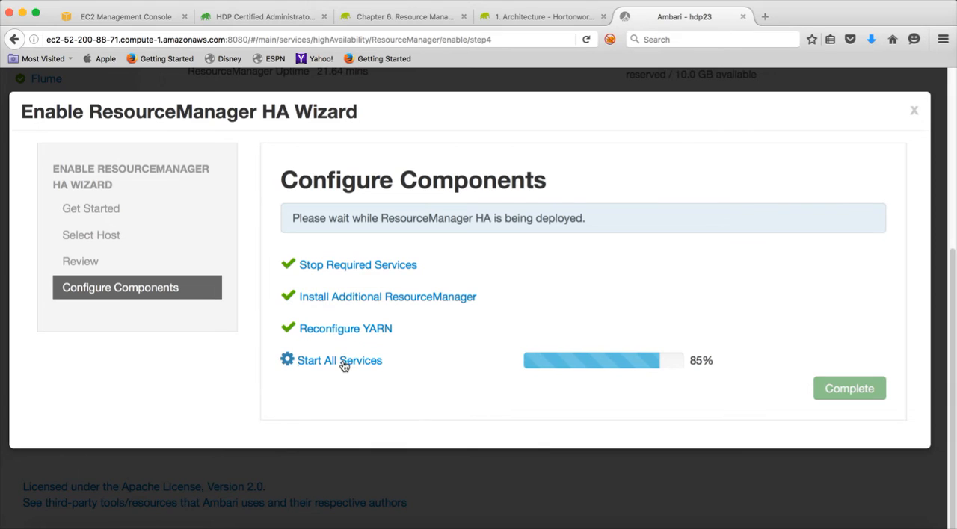
pyautogui.click(342, 362)
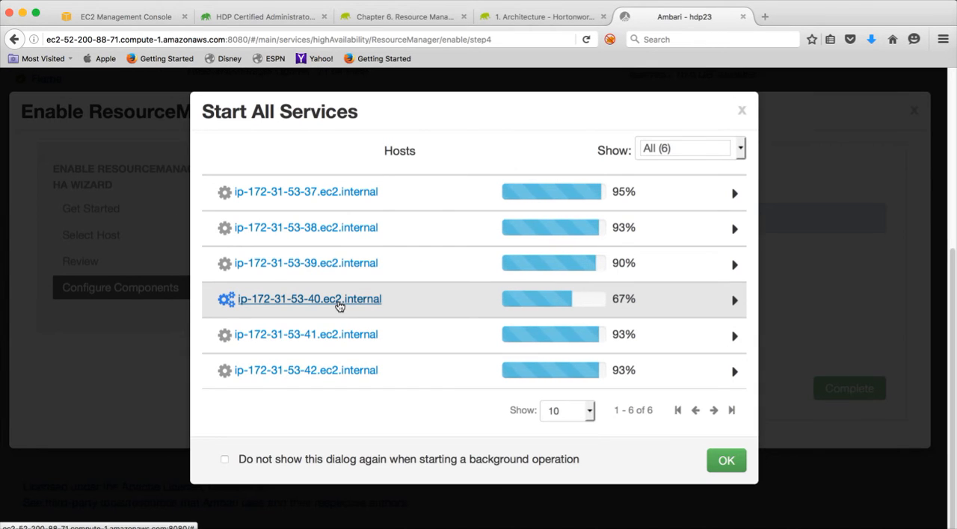
pyautogui.click(340, 302)
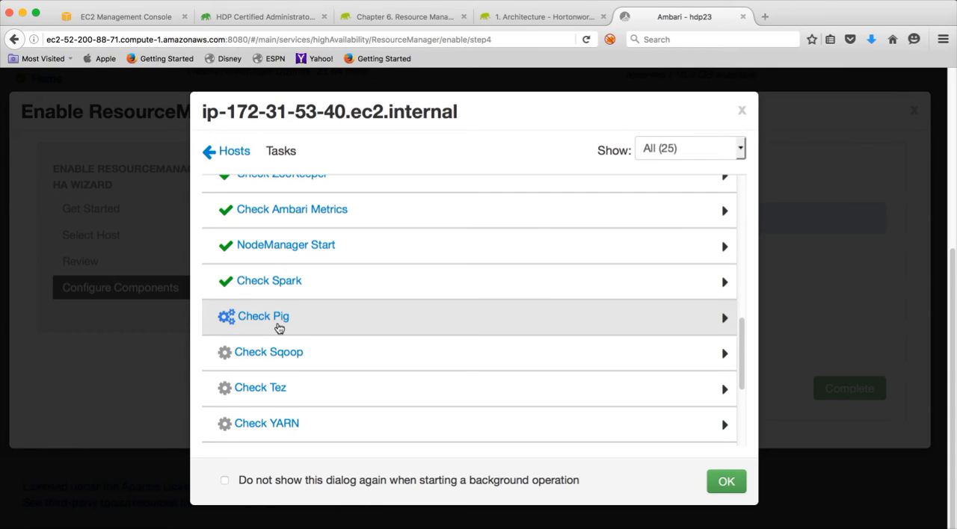
pyautogui.click(278, 321)
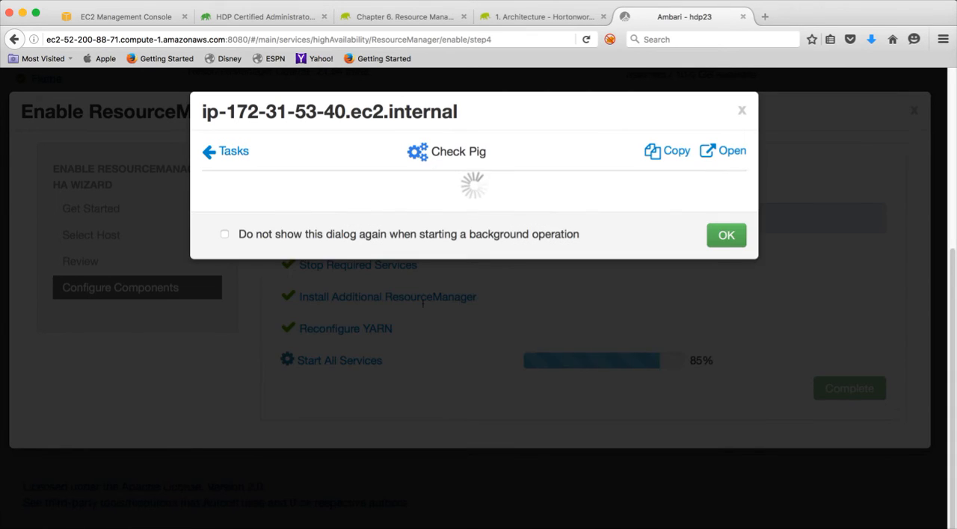
pyautogui.scroll(-3, 460, 338)
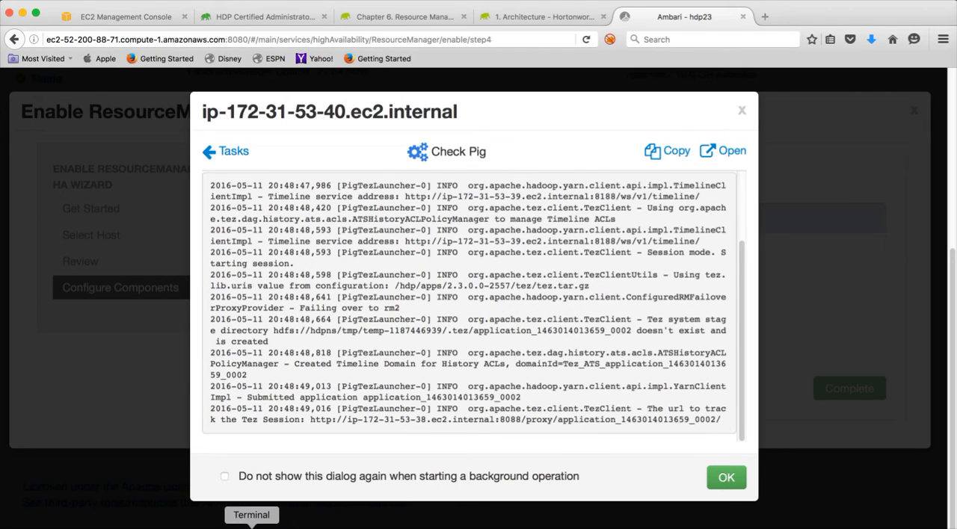
pyautogui.click(251, 524)
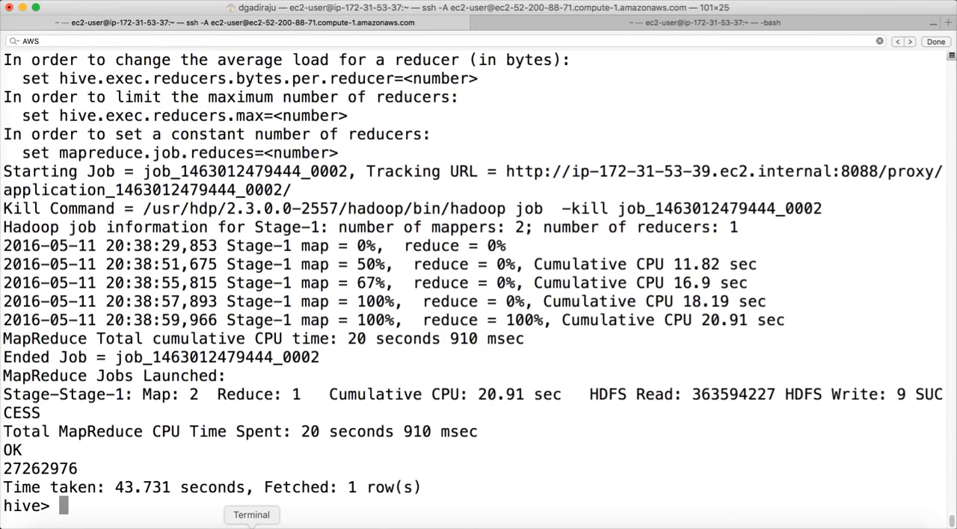
pyautogui.click(251, 525)
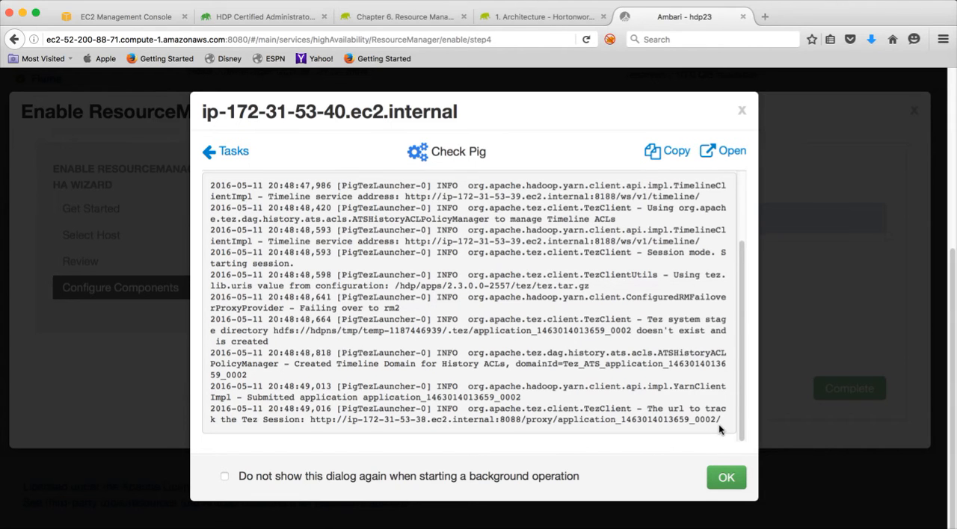
# In Terminal, enable vi mode and rerun the ssh -ND 8157 SOCKS tunnel command from history.
pyautogui.press('super+Tab')
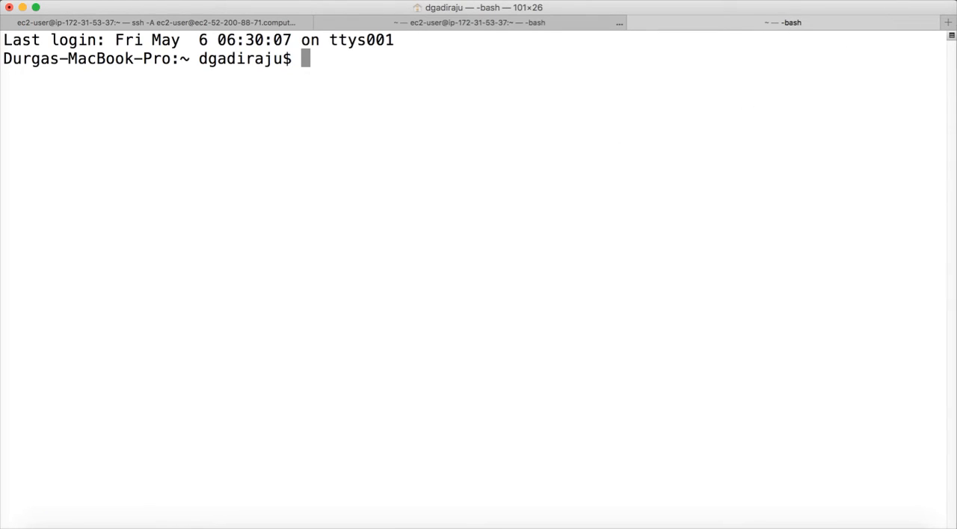
pyautogui.hotkey('alt', '-')
pyautogui.hotkey('ctrl', 'c')
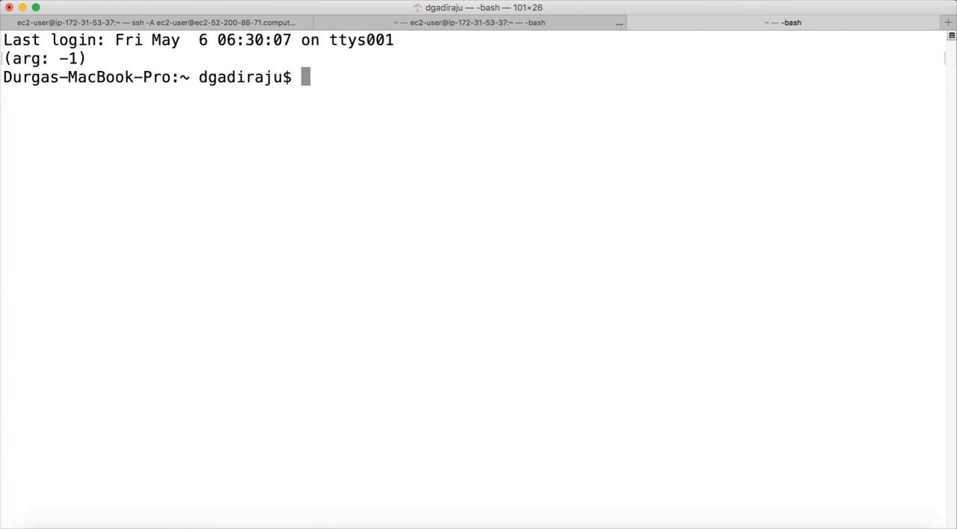
pyautogui.write('set -o vi')
pyautogui.press('Return')
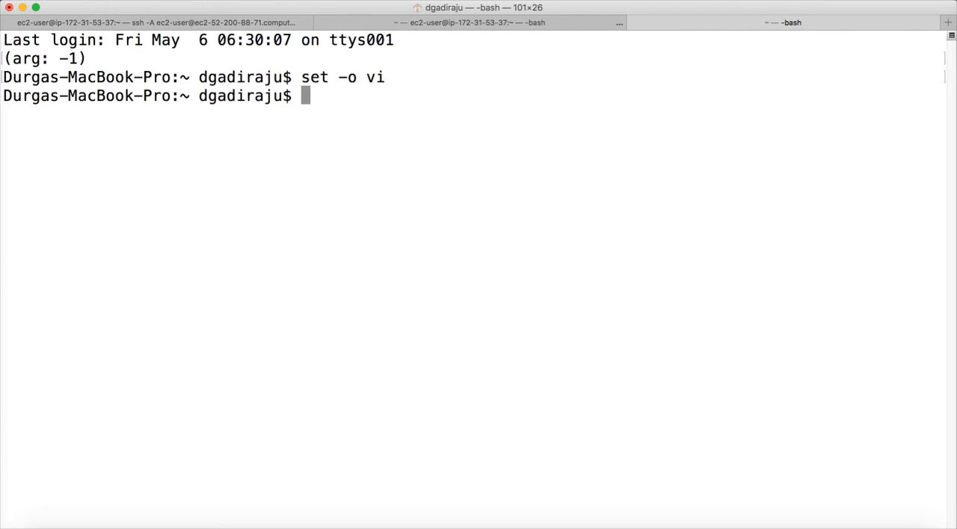
pyautogui.press('Escape')
pyautogui.write('/-N')
pyautogui.press('Return')
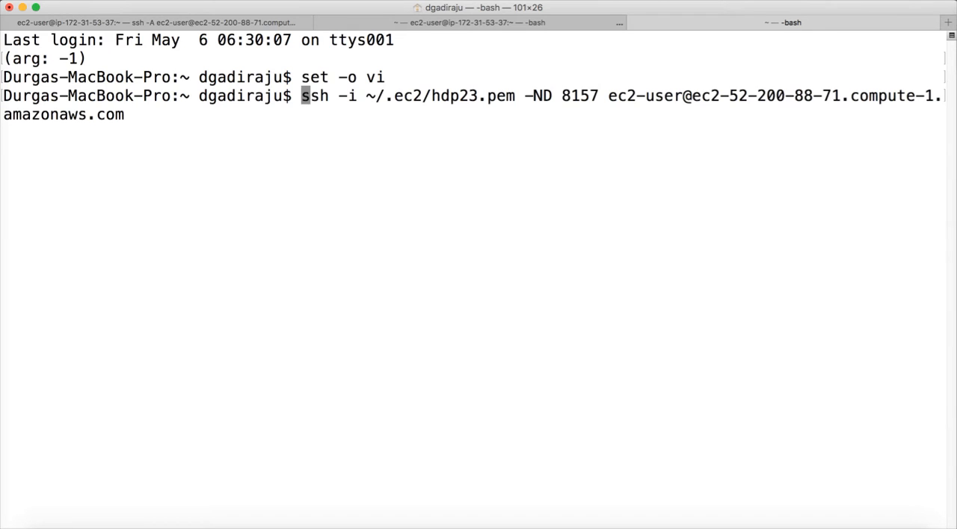
pyautogui.press('Return')
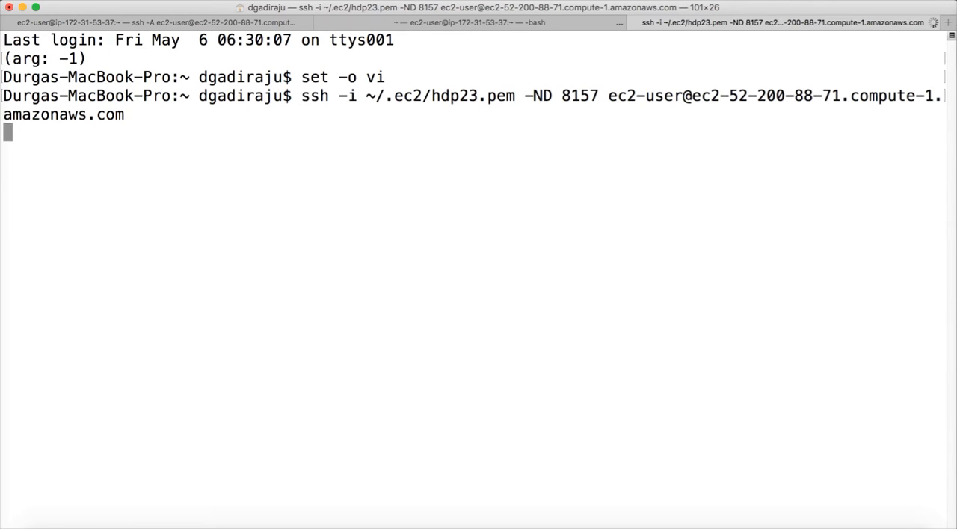
# In a new Firefox tab, route all URLs through the FoxyProxy emr-socks-proxy.
pyautogui.click(331, 526)
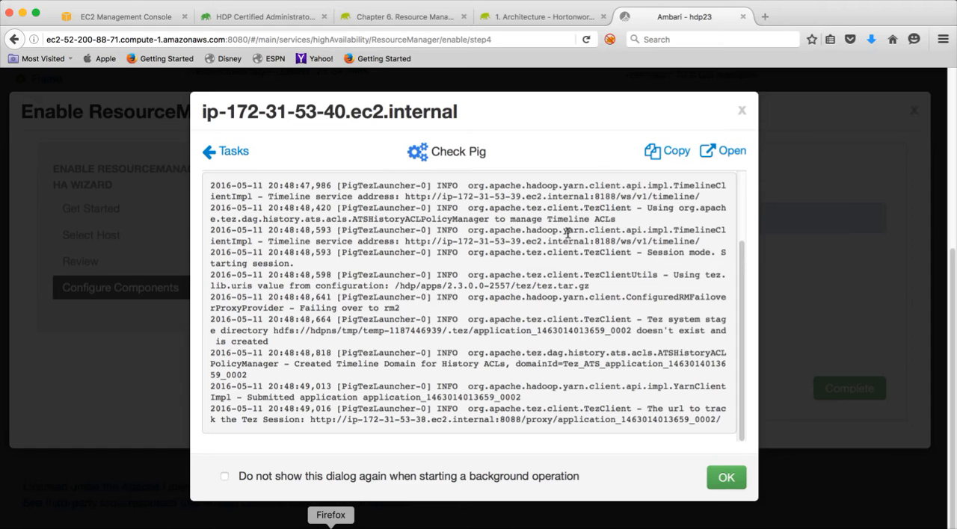
pyautogui.click(764, 17)
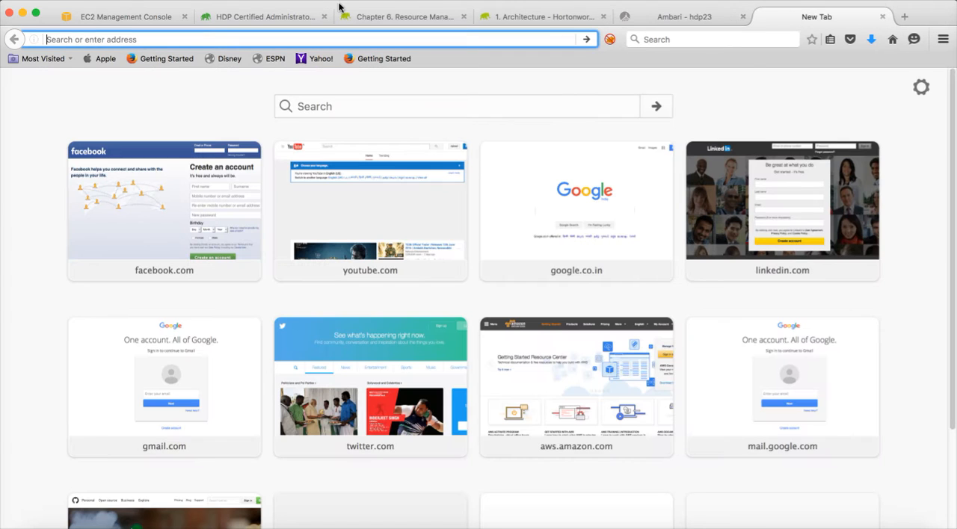
pyautogui.click(305, 2)
pyautogui.moveTo(322, 79)
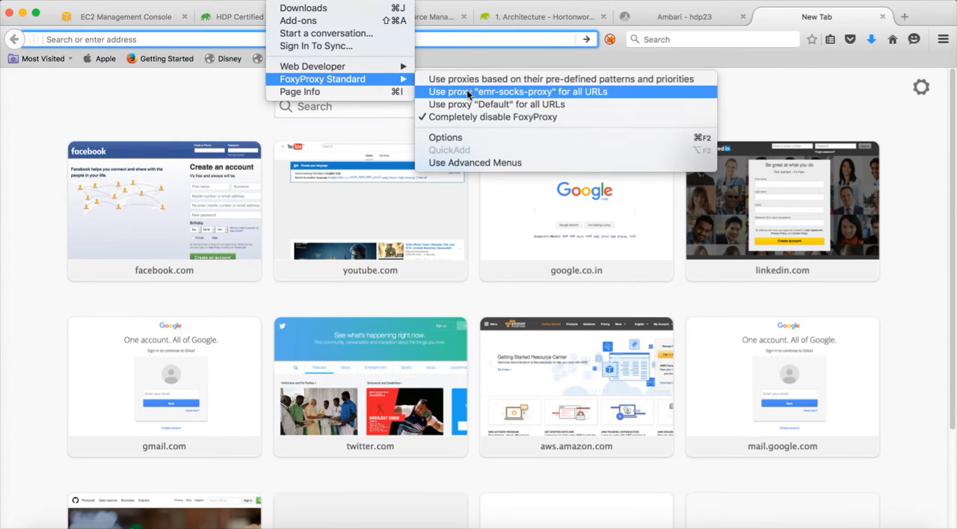
pyautogui.click(466, 90)
# Copy the Tez session URL from the Ambari Check Pig log and go to the new tab.
pyautogui.click(684, 17)
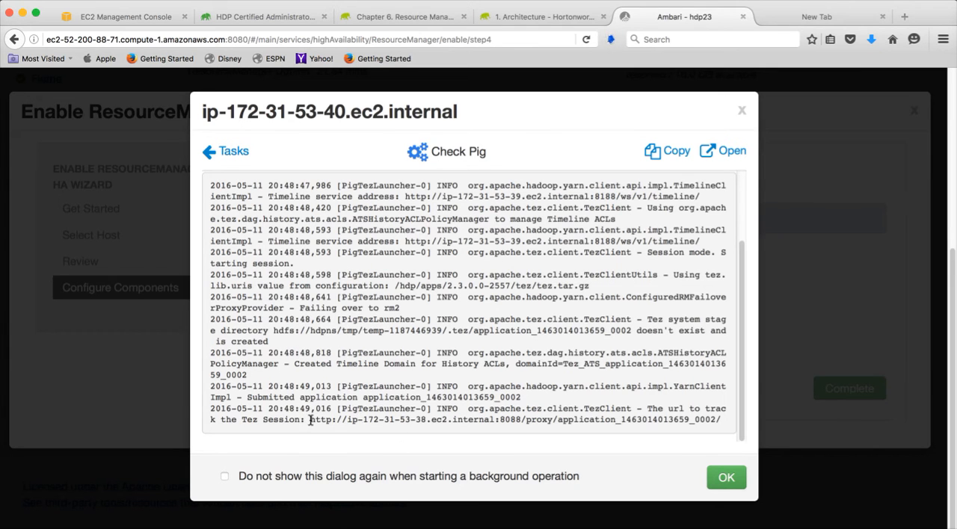
pyautogui.moveTo(310, 420); pyautogui.dragTo(722, 420)
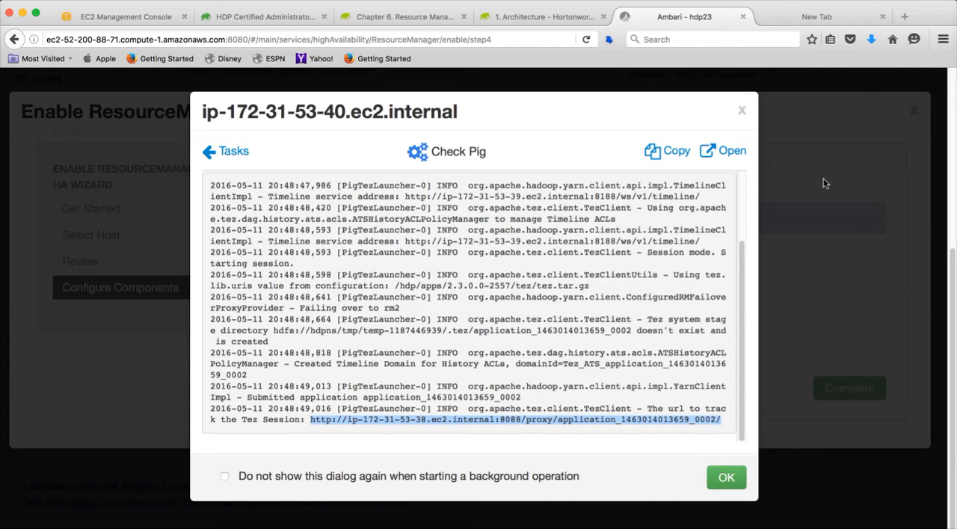
pyautogui.click(816, 17)
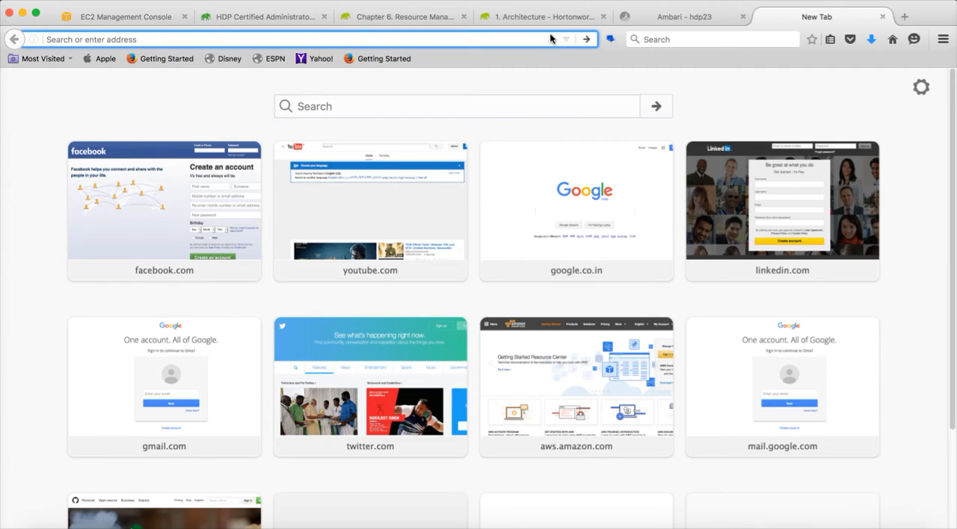
# Load the Tez session URL in the ResourceManager UI, view RUNNING and ACCEPTED applications, then return to Ambari.
pyautogui.press('super+v')
pyautogui.press('Return')
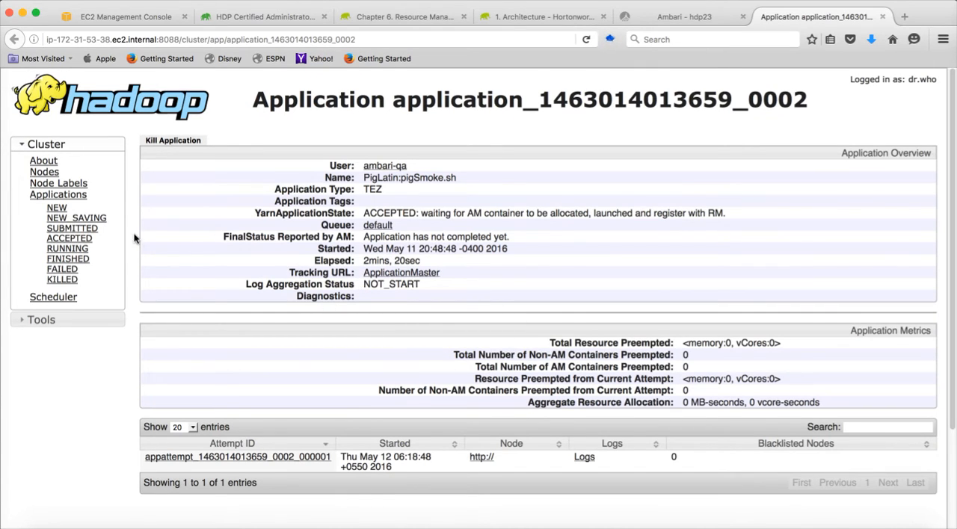
pyautogui.click(67, 248)
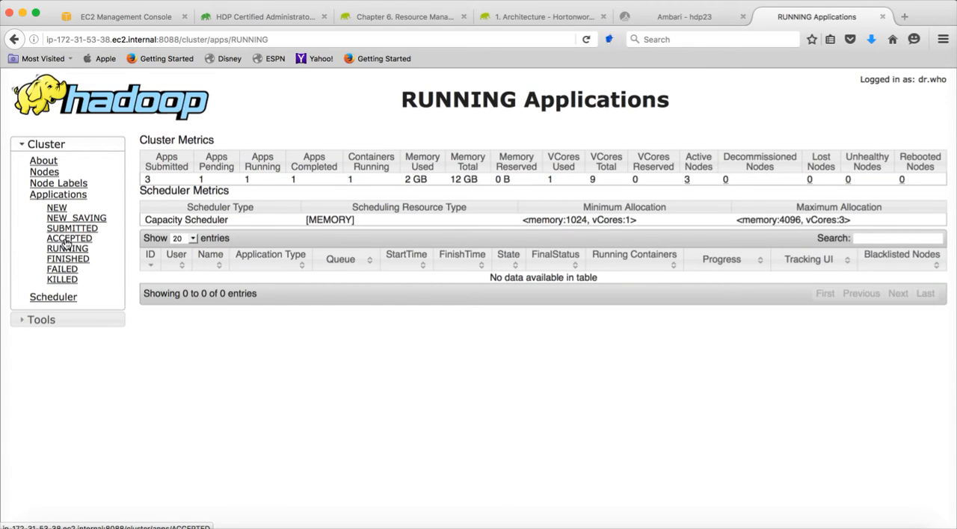
pyautogui.click(66, 239)
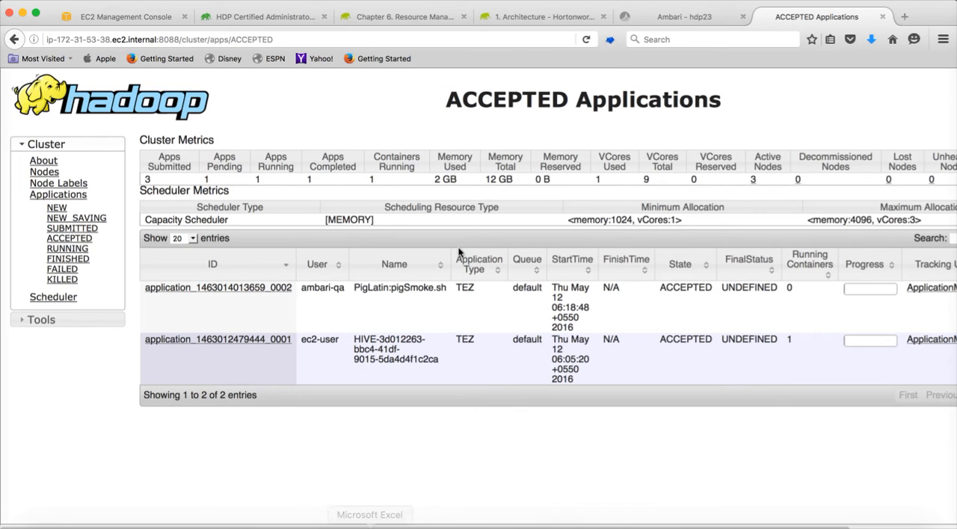
pyautogui.click(695, 16)
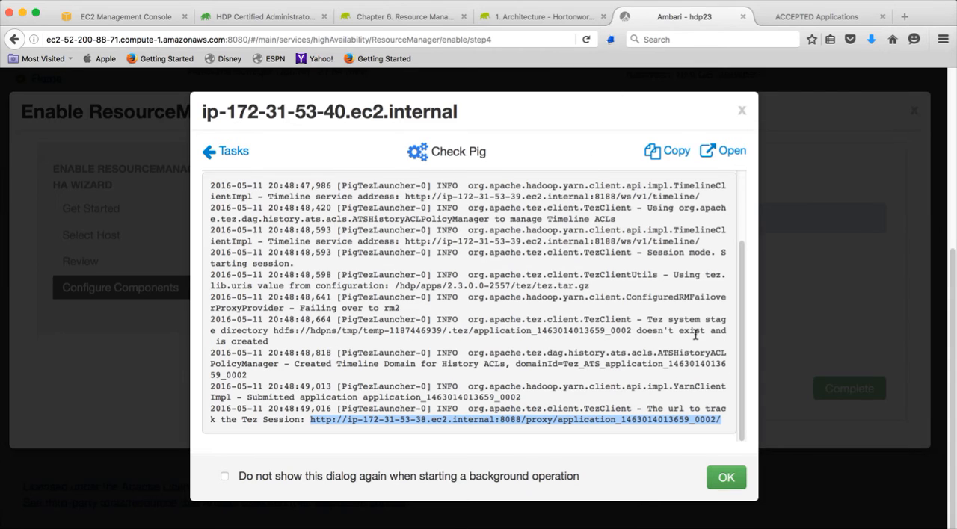
# Check the Start All Services progress tasks on host ip-172-31-53-42 and close the details.
pyautogui.click(234, 152)
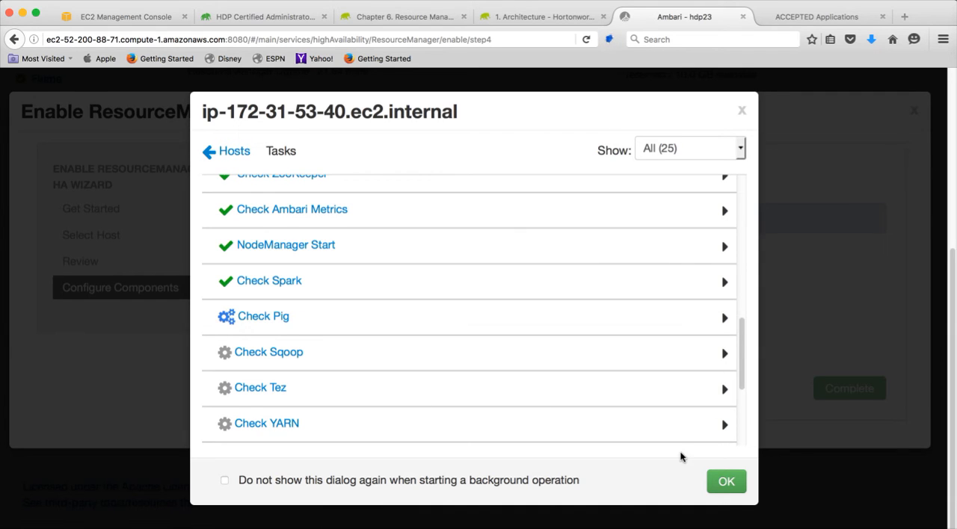
pyautogui.click(741, 111)
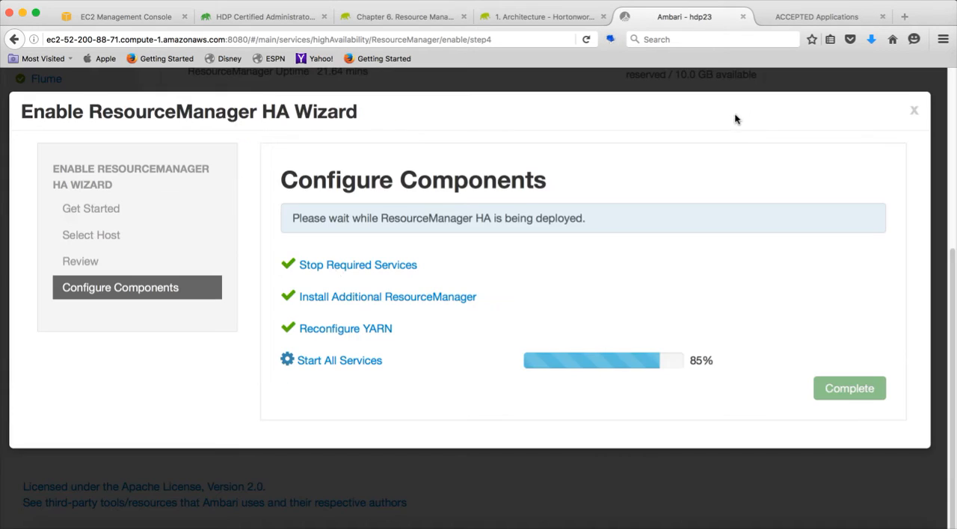
pyautogui.click(335, 363)
pyautogui.click(336, 366)
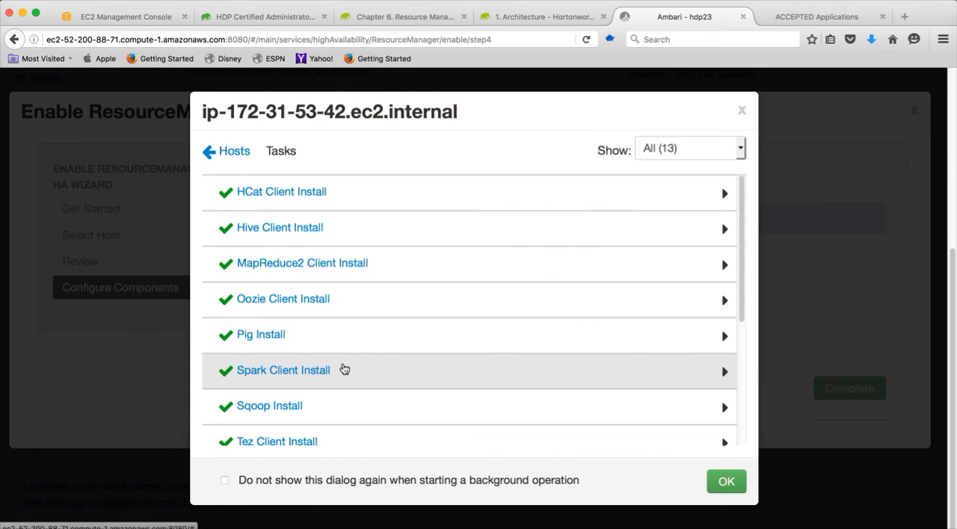
pyautogui.scroll(-5, 404, 353)
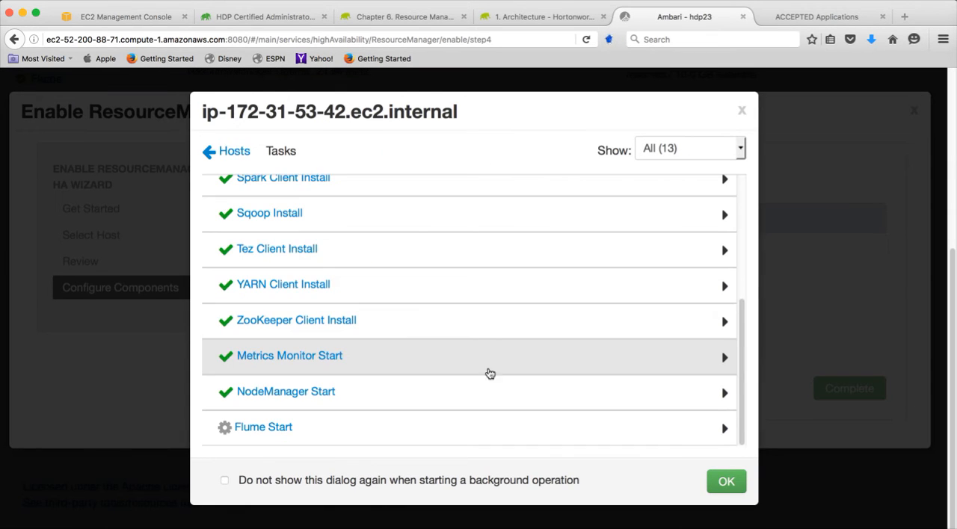
pyautogui.click(727, 482)
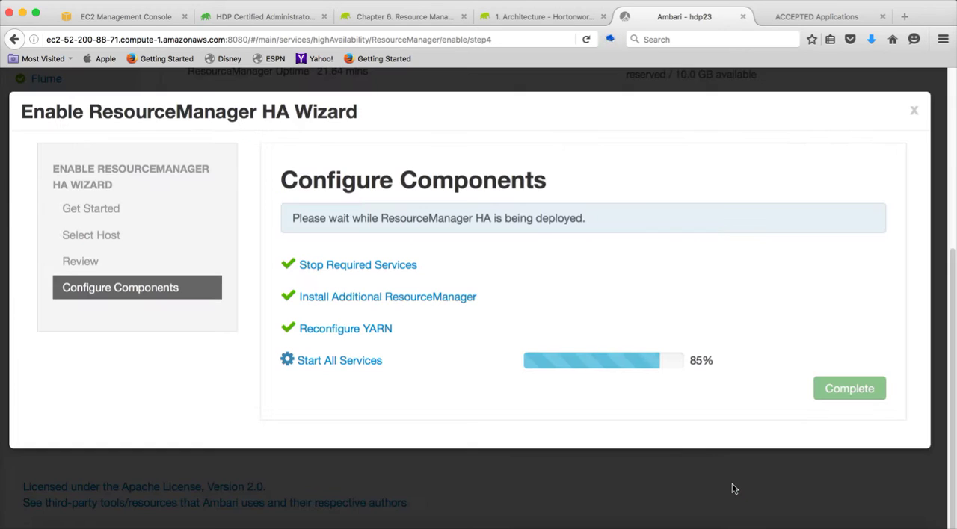
# Open the Check Pig task log for host ip-172-31-53-40 from the Start All Services progress.
pyautogui.click(351, 362)
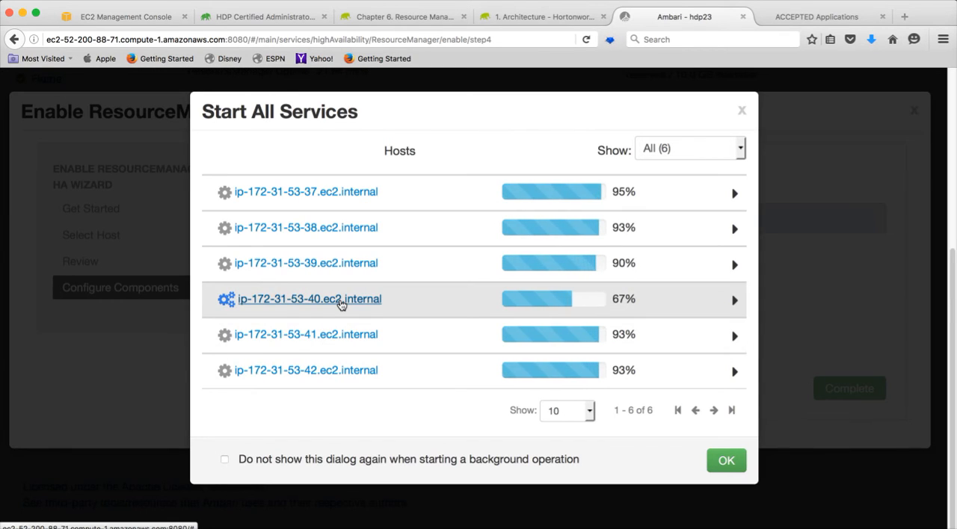
pyautogui.click(340, 300)
pyautogui.scroll(-10, 348, 322)
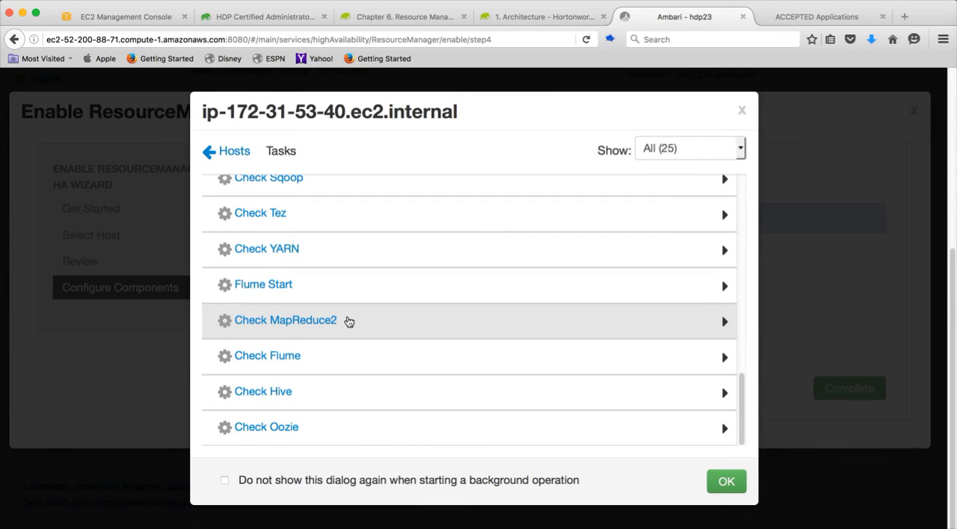
pyautogui.scroll(5, 348, 321)
pyautogui.scroll(3, 349, 322)
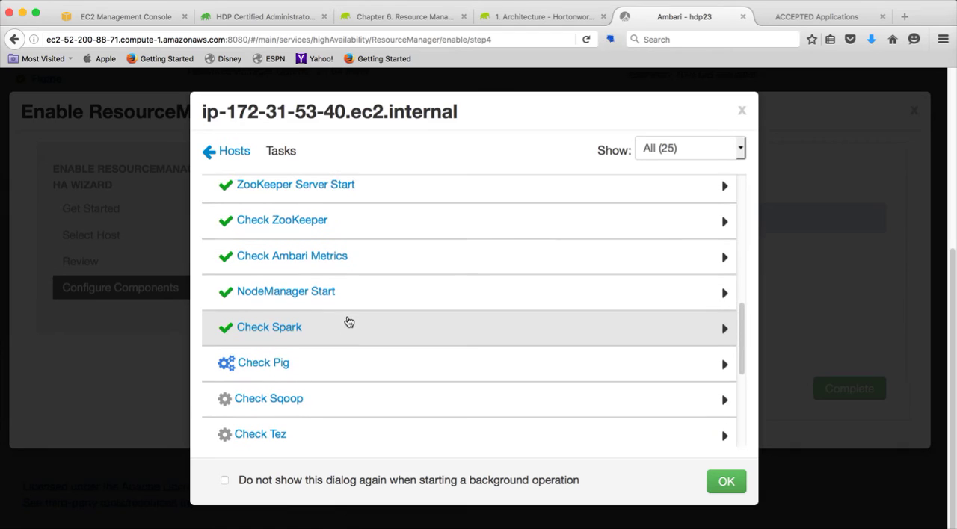
pyautogui.click(274, 368)
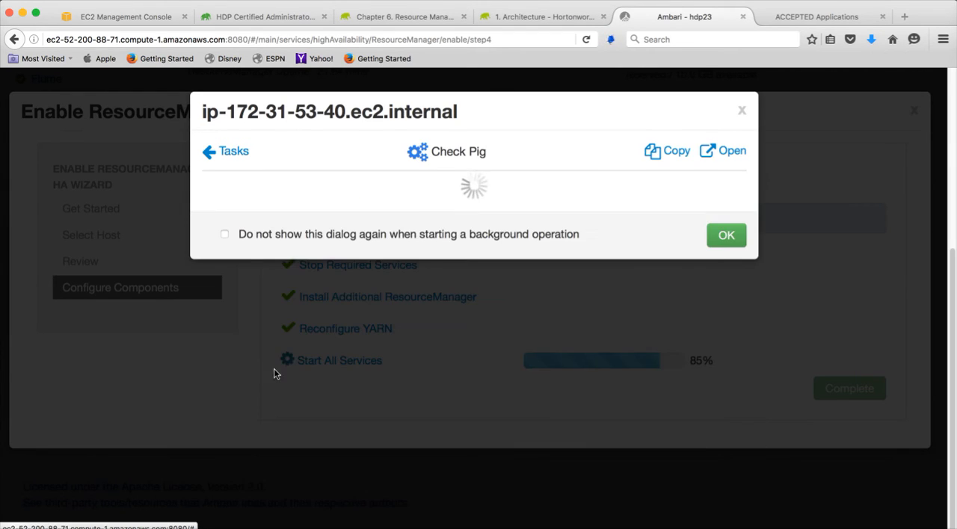
pyautogui.scroll(-3, 438, 359)
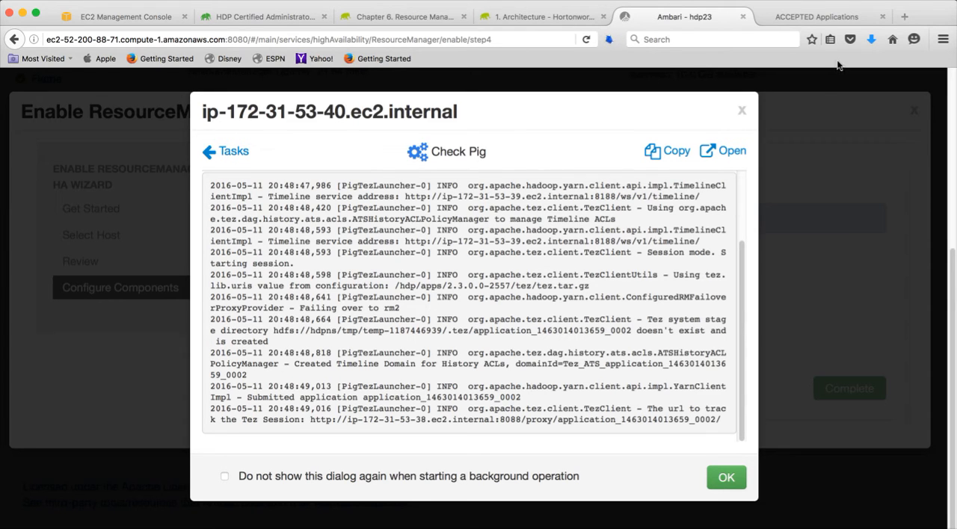
# Reload the ResourceManager ACCEPTED applications list twice, then return to Ambari's Check Pig log.
pyautogui.click(818, 16)
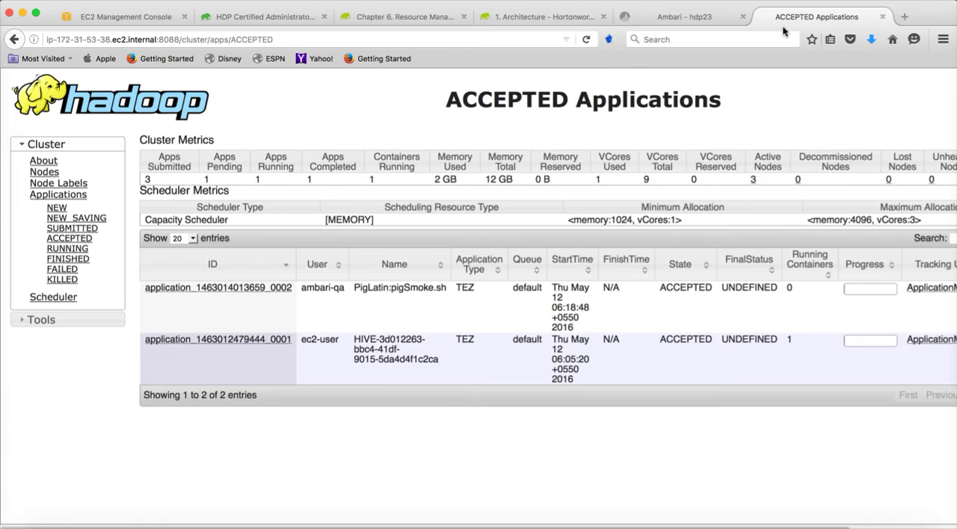
pyautogui.click(586, 39)
pyautogui.click(586, 41)
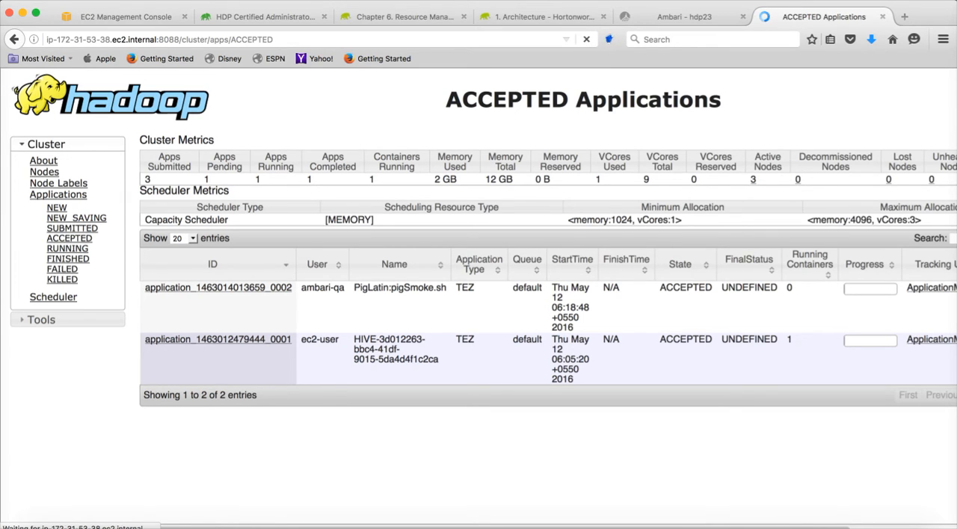
pyautogui.click(671, 16)
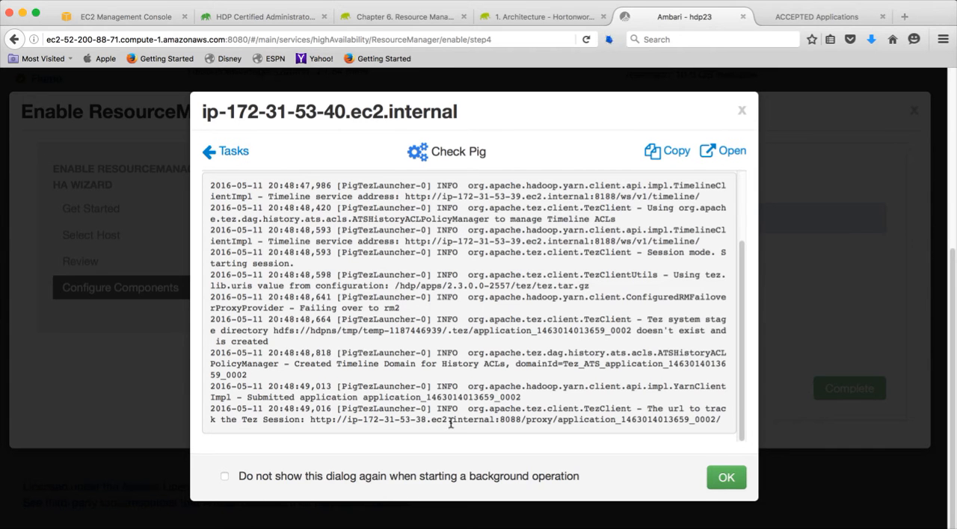
# Browse and clear command history in the local bash terminal session.
pyautogui.click(251, 522)
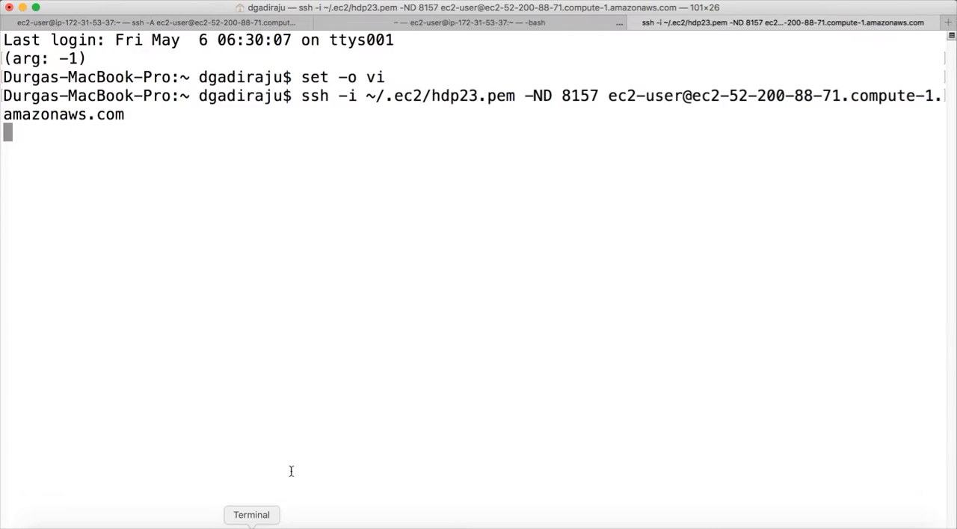
pyautogui.click(514, 23)
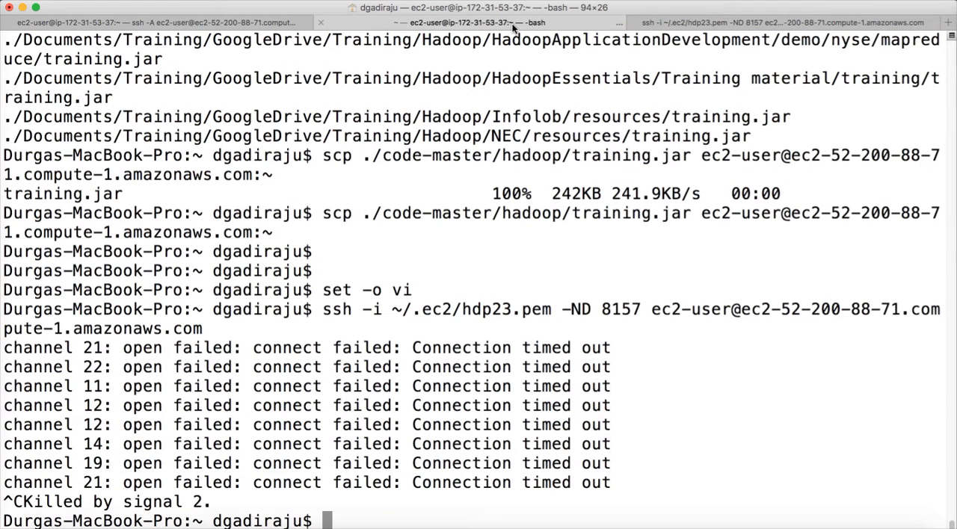
pyautogui.press('Up')
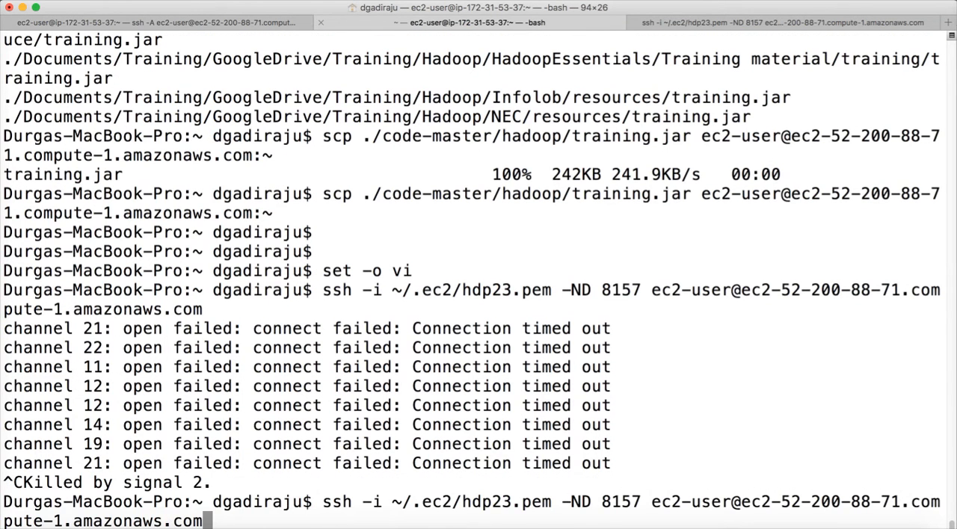
pyautogui.press('Up')
pyautogui.hotkey('ctrl', 'u')
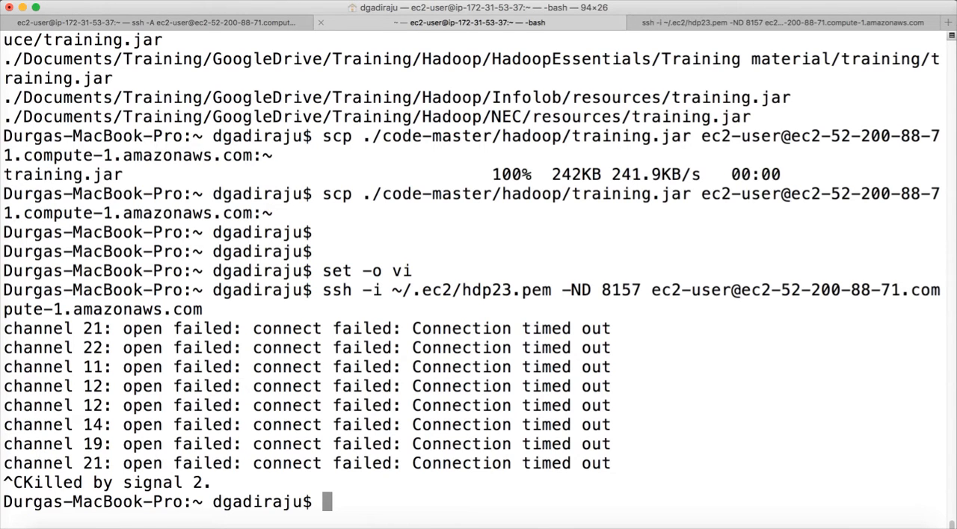
# Quit the Hive shell with exit; and switch back to the Ambari browser window.
pyautogui.click(195, 22)
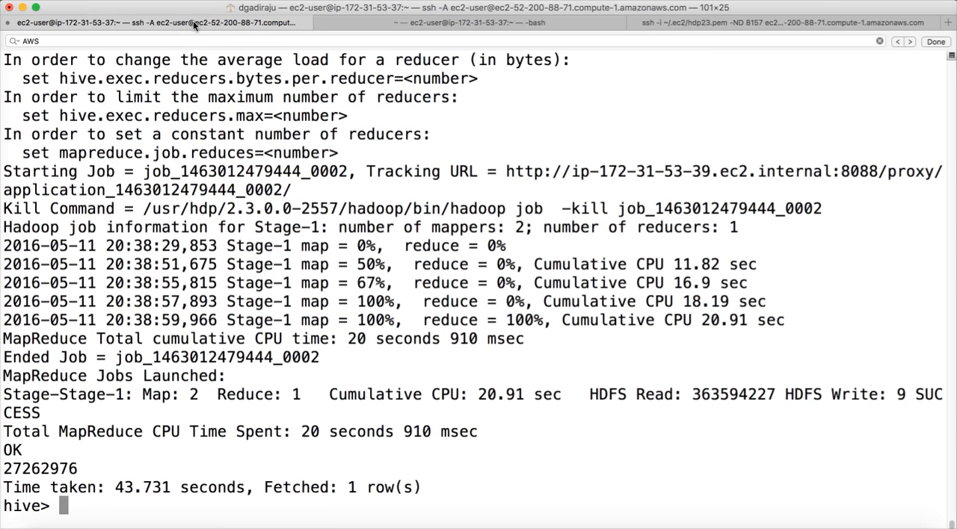
pyautogui.write('exit')
pyautogui.press('Return')
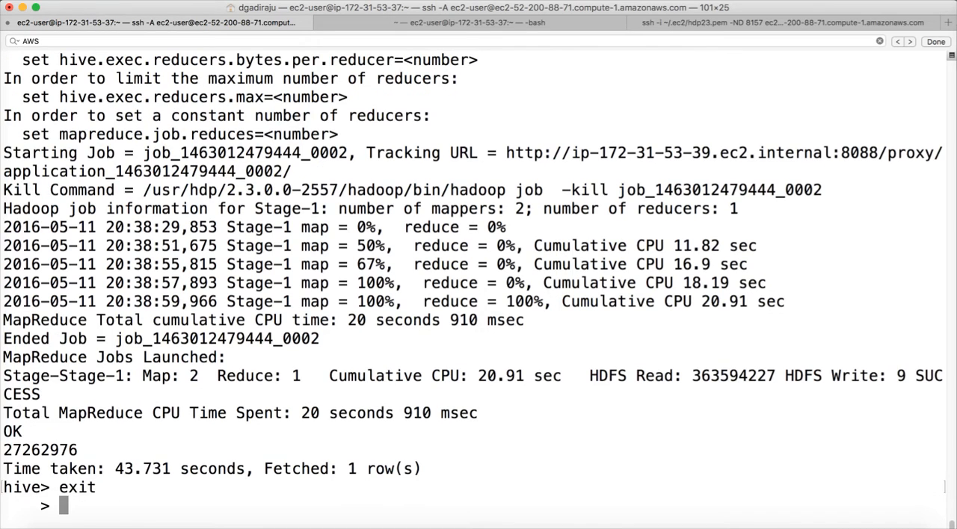
pyautogui.write(';')
pyautogui.press('Return')
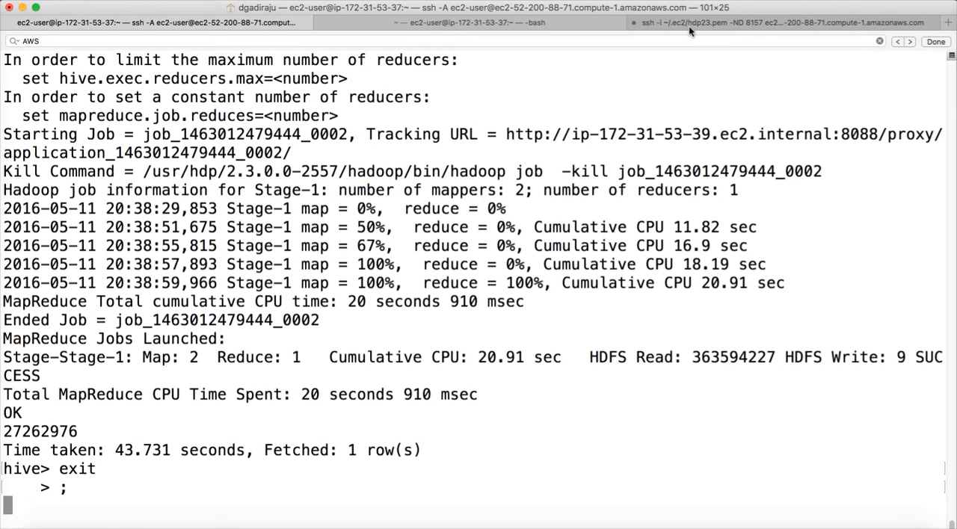
pyautogui.press('super+Tab')
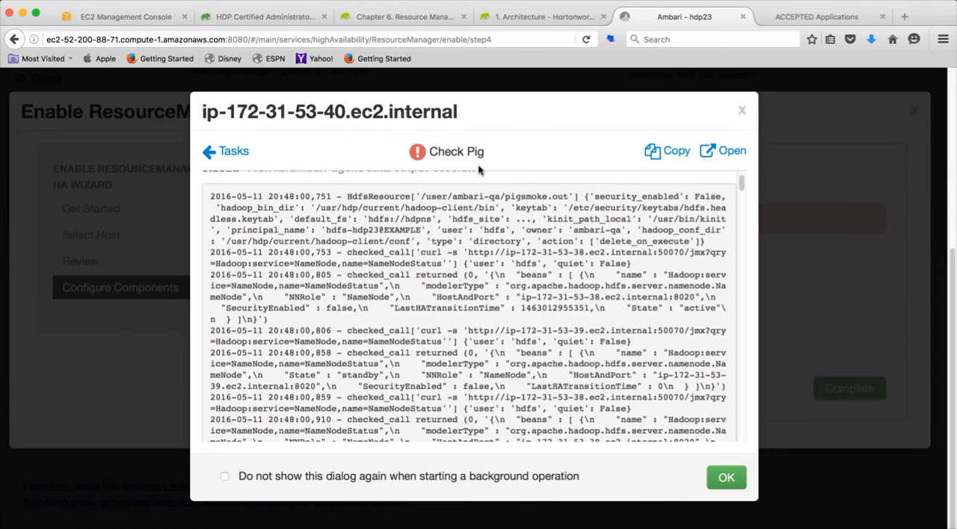
# Completely disable FoxyProxy and retry the failed Start All Services step.
pyautogui.click(725, 479)
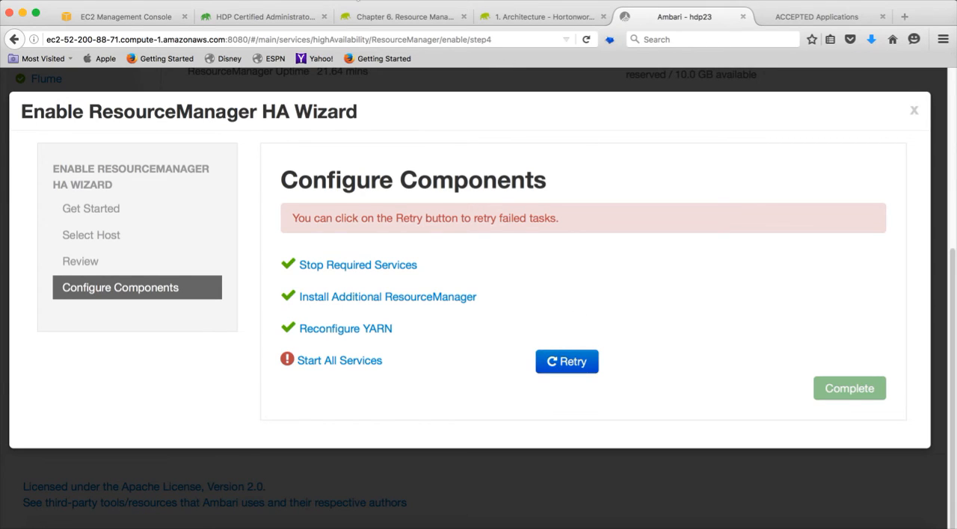
pyautogui.click(293, 2)
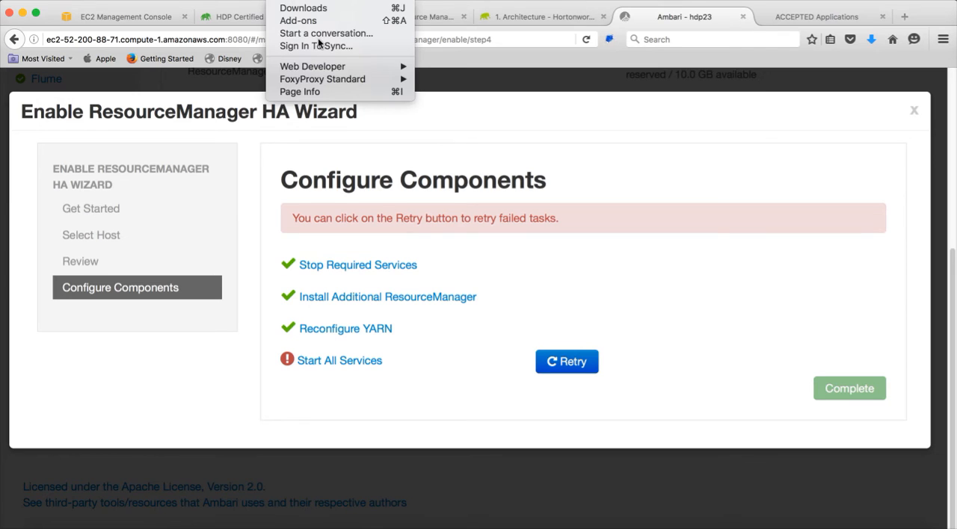
pyautogui.moveTo(322, 79)
pyautogui.click(473, 116)
pyautogui.click(568, 361)
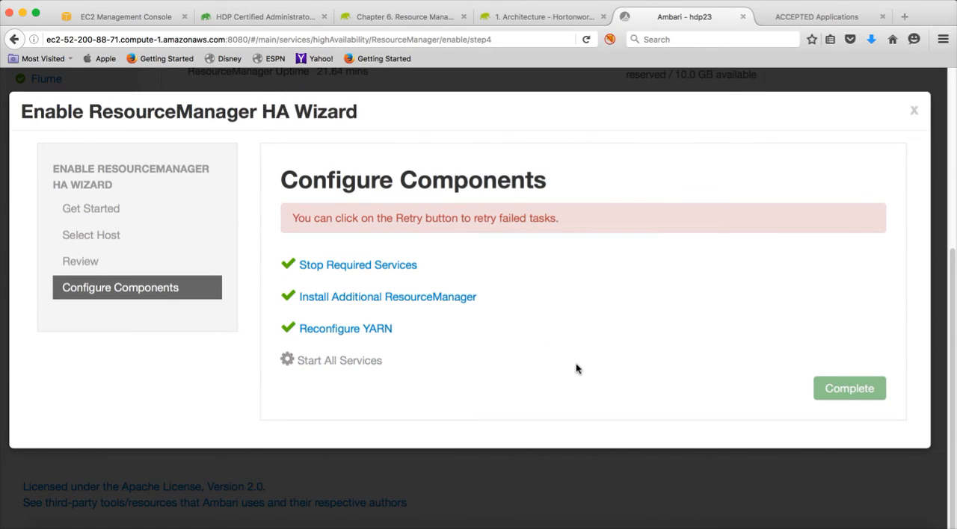
# Glance at the terminal, then reopen the Start All Services per-host progress in Ambari.
pyautogui.click(251, 523)
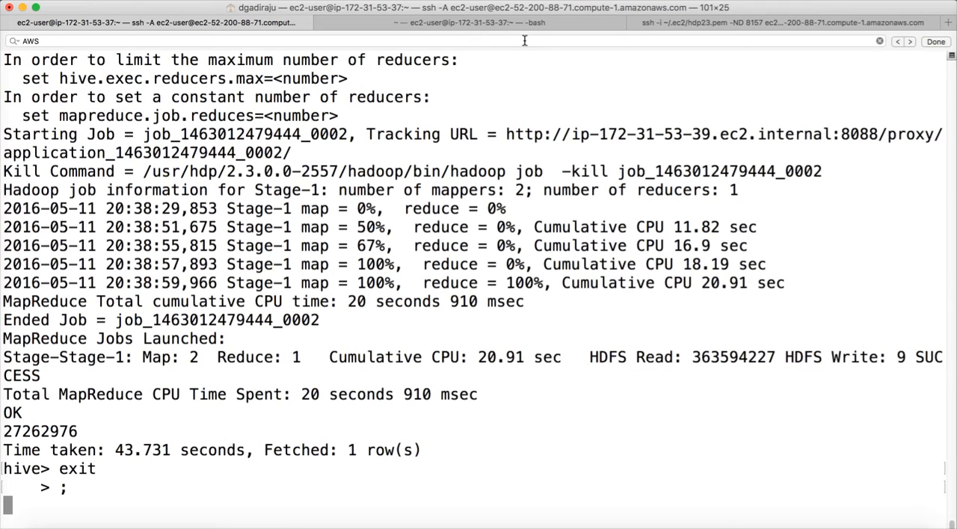
pyautogui.press('super+Tab')
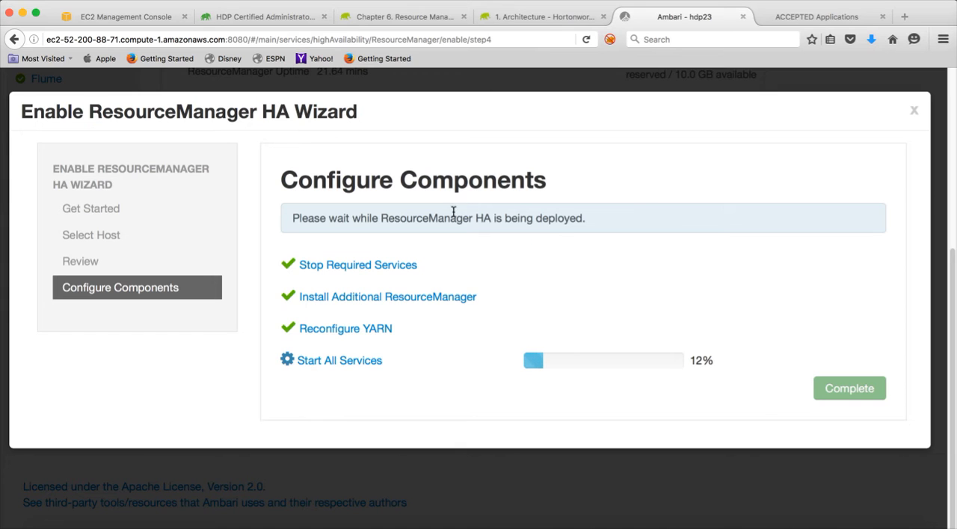
pyautogui.click(329, 363)
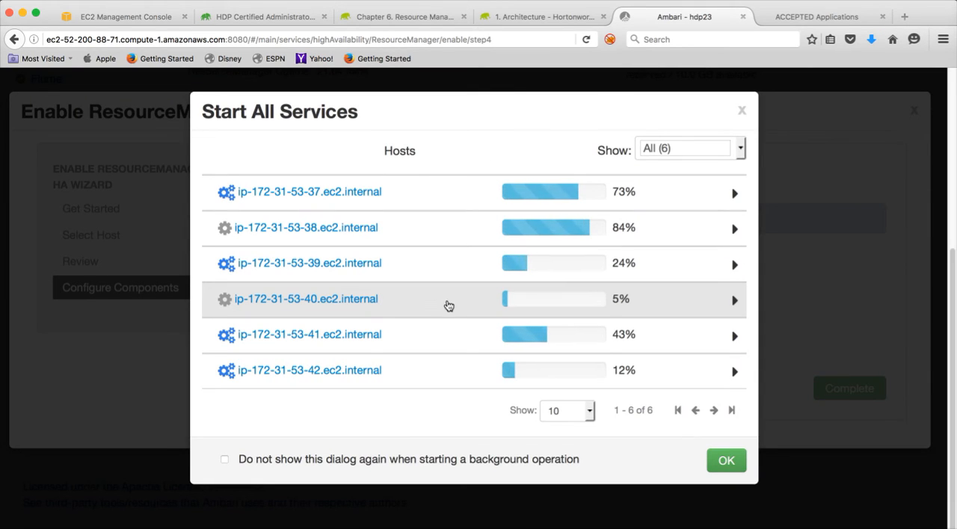
# List the running YARN applications in the terminal ssh session.
pyautogui.press('super+Tab')
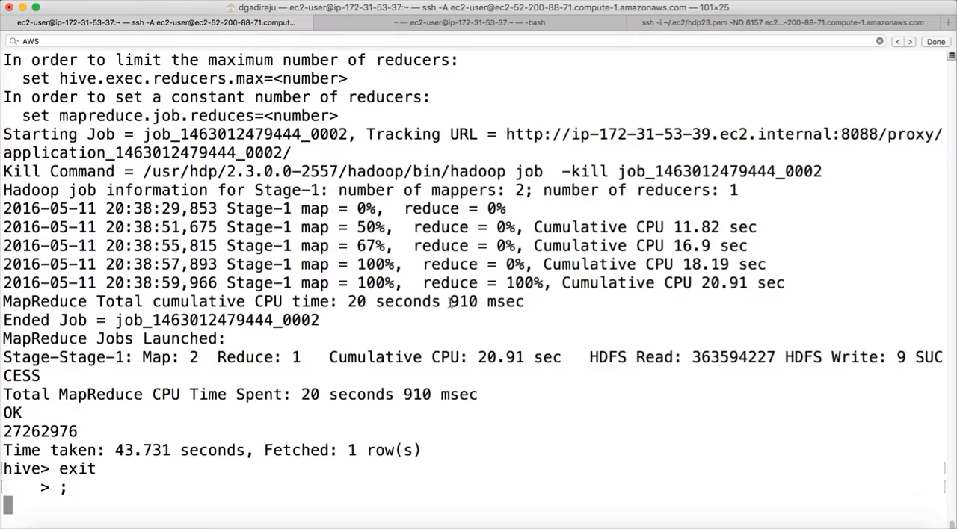
pyautogui.hotkey('ctrl', 'c')
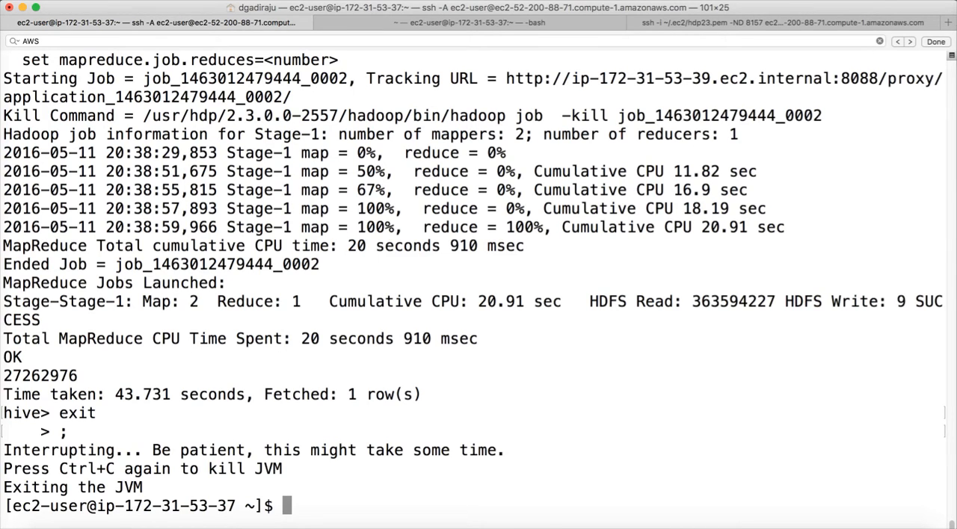
pyautogui.write('yarn application --list')
pyautogui.press('Return')
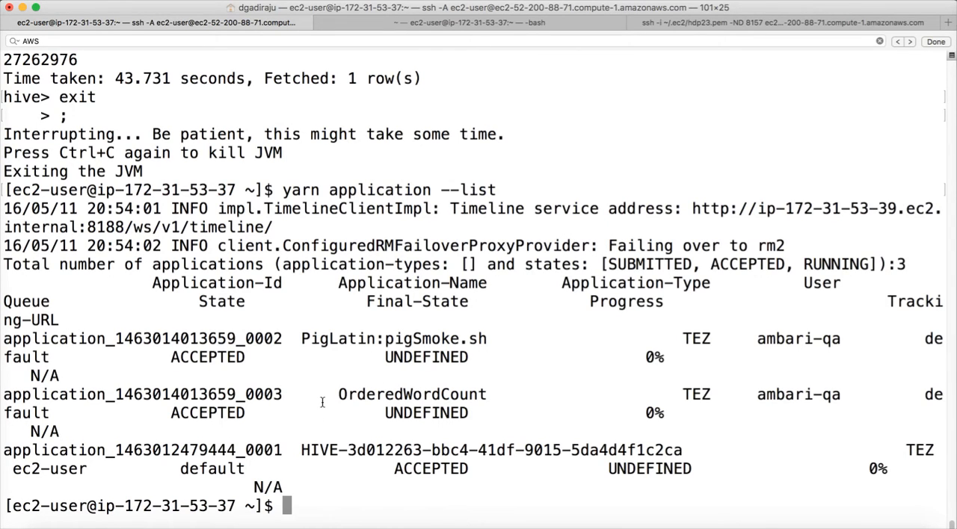
pyautogui.write('yarn k')
pyautogui.press('BackSpace')
pyautogui.write('application --kill')
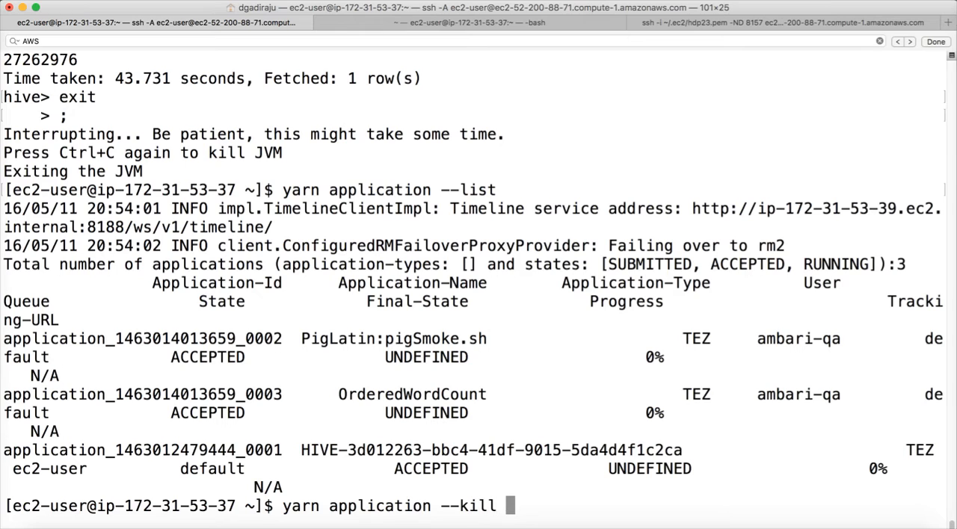
pyautogui.doubleClick(220, 450)
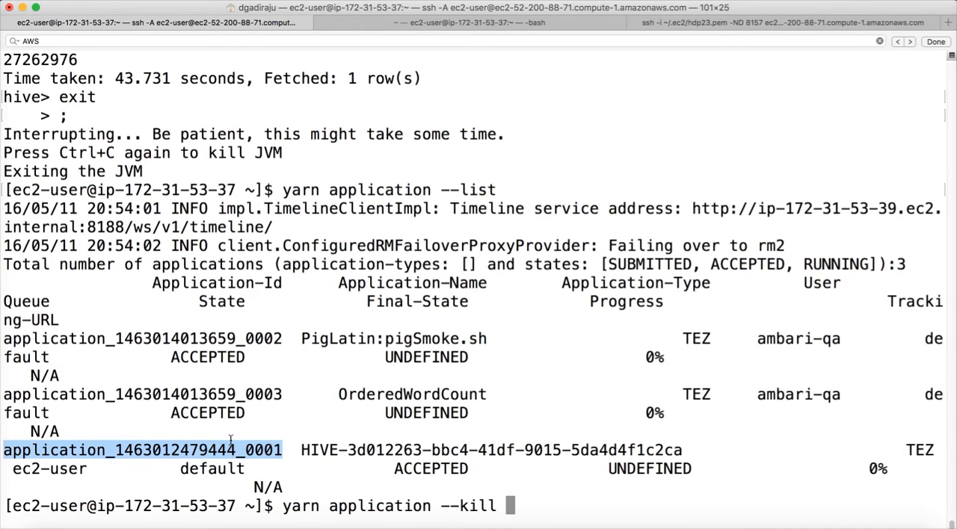
pyautogui.press('super+c')
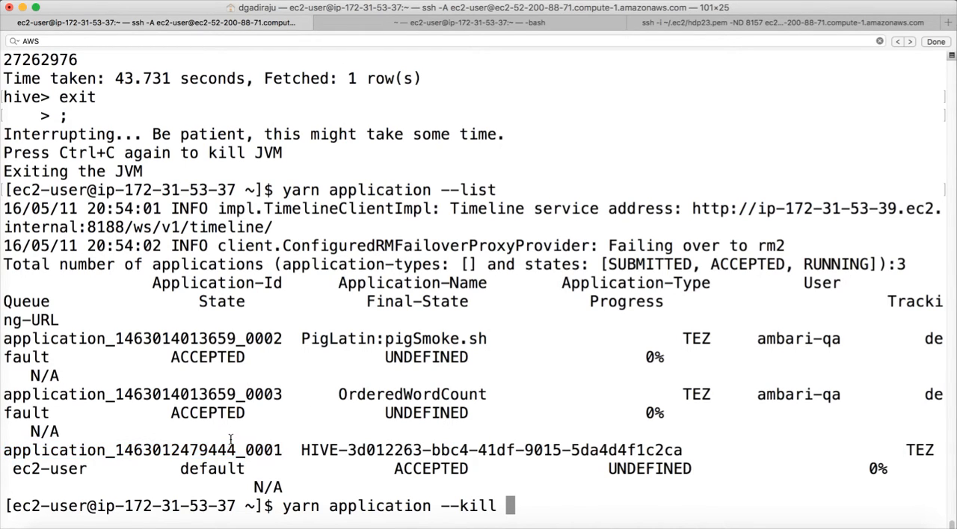
pyautogui.press('super+v')
pyautogui.press('Return')
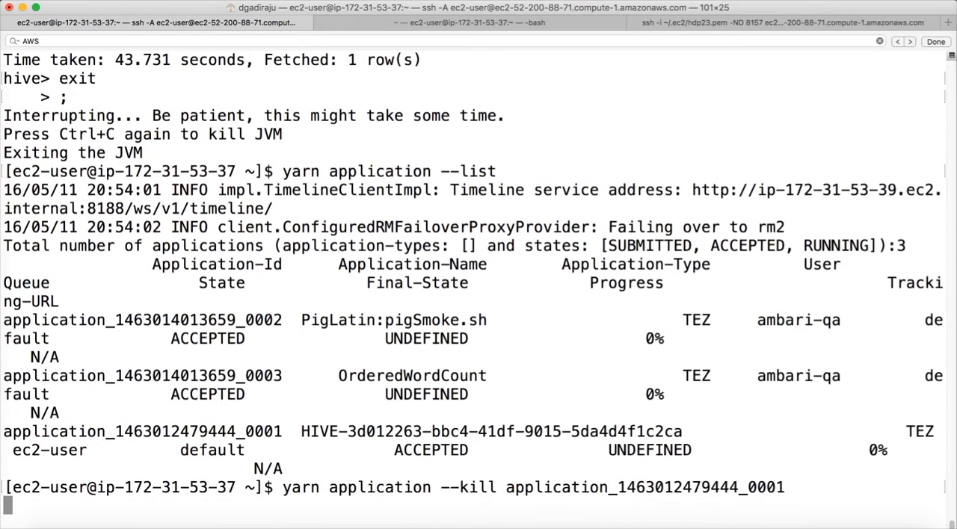
pyautogui.press('super+Tab')
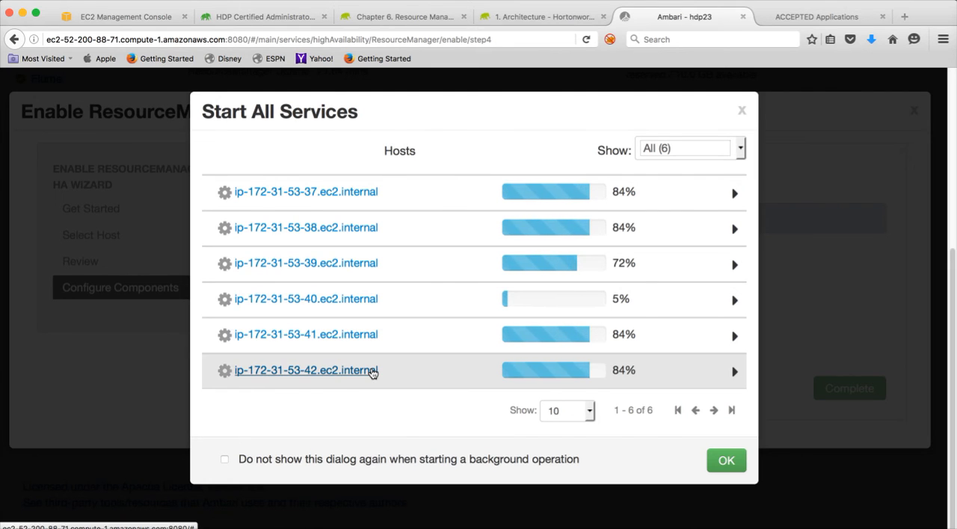
pyautogui.press('super+Tab')
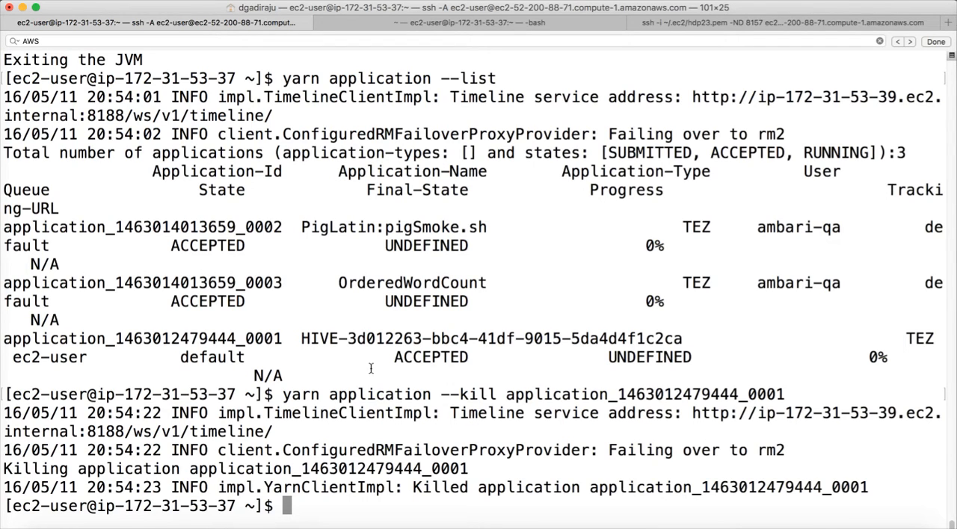
pyautogui.press('Up')
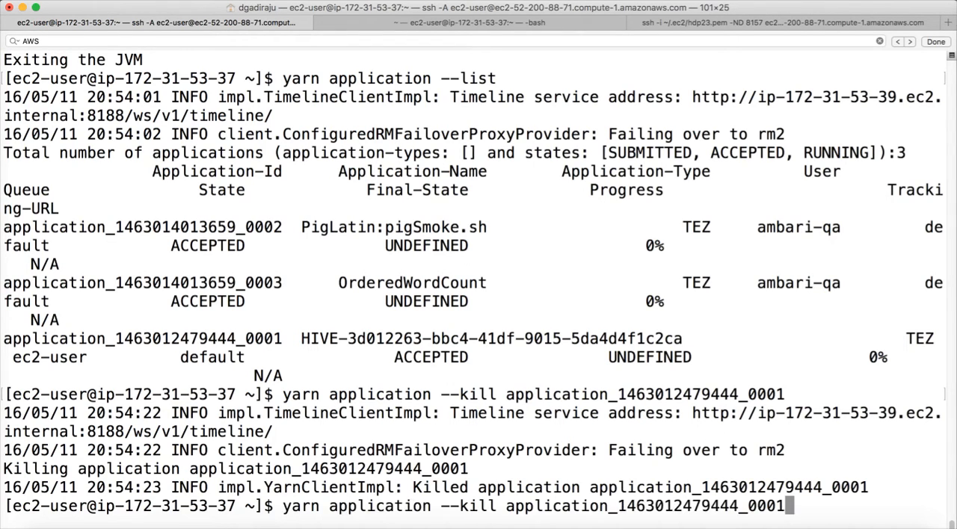
pyautogui.press('BackSpace')
pyautogui.write('2')
pyautogui.press('Return')
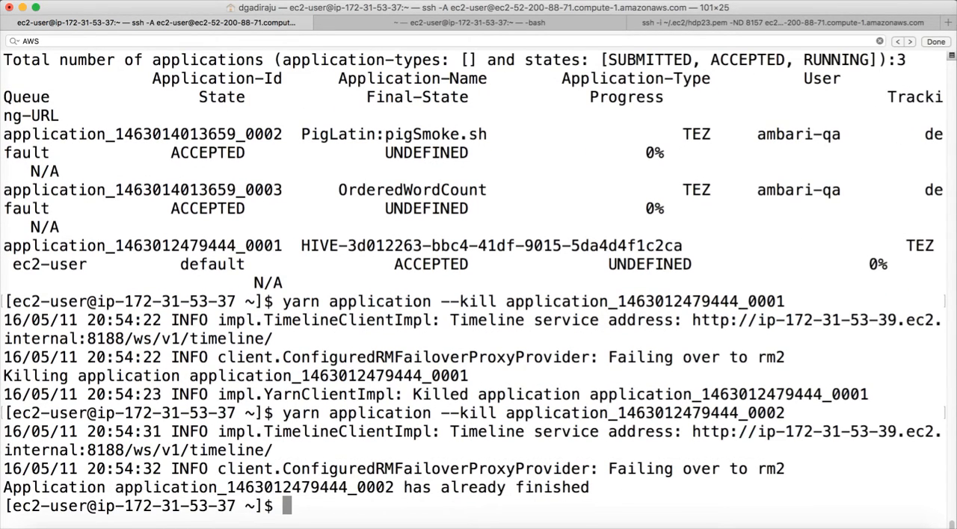
pyautogui.press('Up')
pyautogui.press('BackSpace')
pyautogui.write('3012479444_0003')
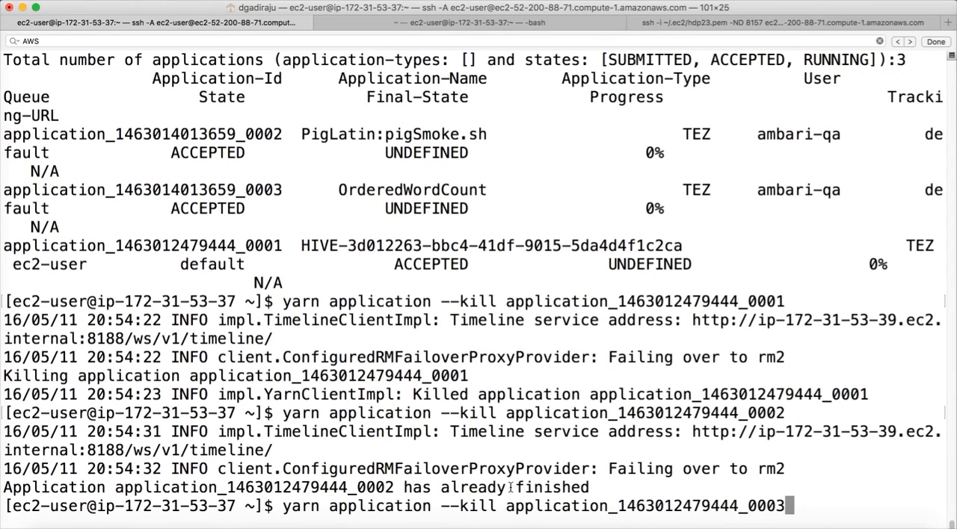
pyautogui.press('BackSpace')
pyautogui.press('BackSpace')
pyautogui.press('BackSpace')
pyautogui.press('BackSpace')
pyautogui.press('BackSpace')
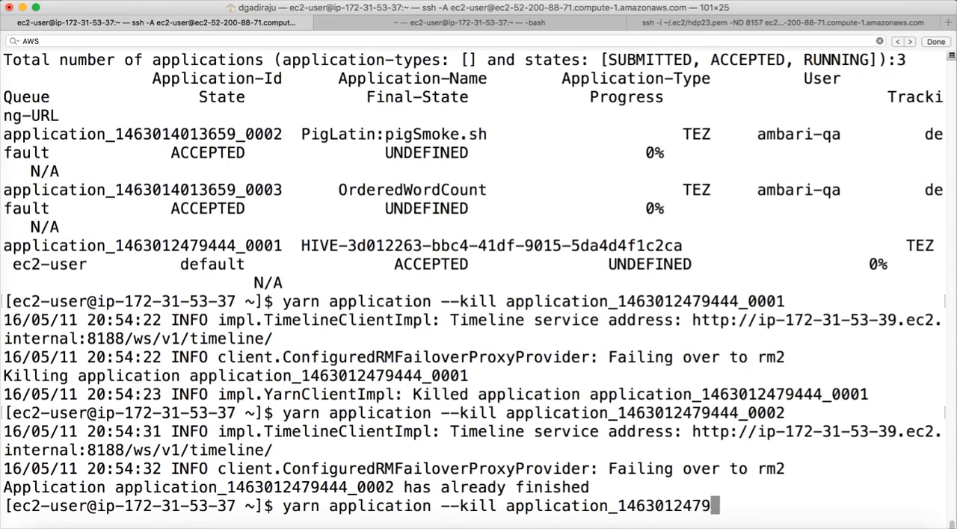
pyautogui.press('BackSpace')
pyautogui.press('BackSpace')
pyautogui.press('BackSpace')
pyautogui.press('BackSpace')
pyautogui.press('BackSpace')
pyautogui.press('BackSpace')
pyautogui.press('BackSpace')
pyautogui.press('BackSpace')
pyautogui.press('BackSpace')
pyautogui.press('BackSpace')
pyautogui.press('BackSpace')
pyautogui.press('BackSpace')
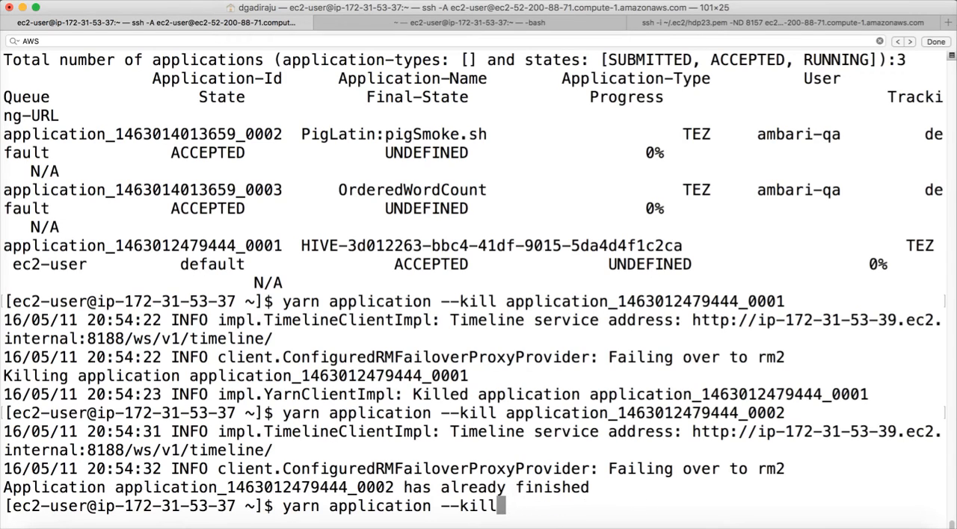
pyautogui.press('BackSpace')
pyautogui.press('BackSpace')
pyautogui.press('BackSpace')
pyautogui.press('BackSpace')
pyautogui.press('BackSpace')
pyautogui.press('BackSpace')
pyautogui.press('BackSpace')
pyautogui.press('BackSpace')
pyautogui.press('BackSpace')
pyautogui.press('BackSpace')
pyautogui.press('BackSpace')
pyautogui.press('BackSpace')
pyautogui.press('super+Tab')
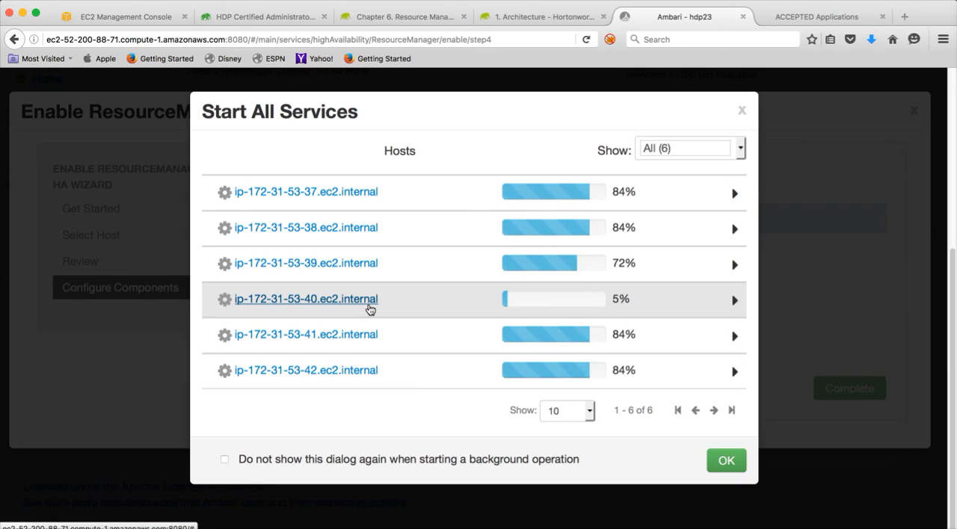
# Watch the Check Pig task log on host ip-172-31-53-40, noting the job number in the last line.
pyautogui.click(350, 303)
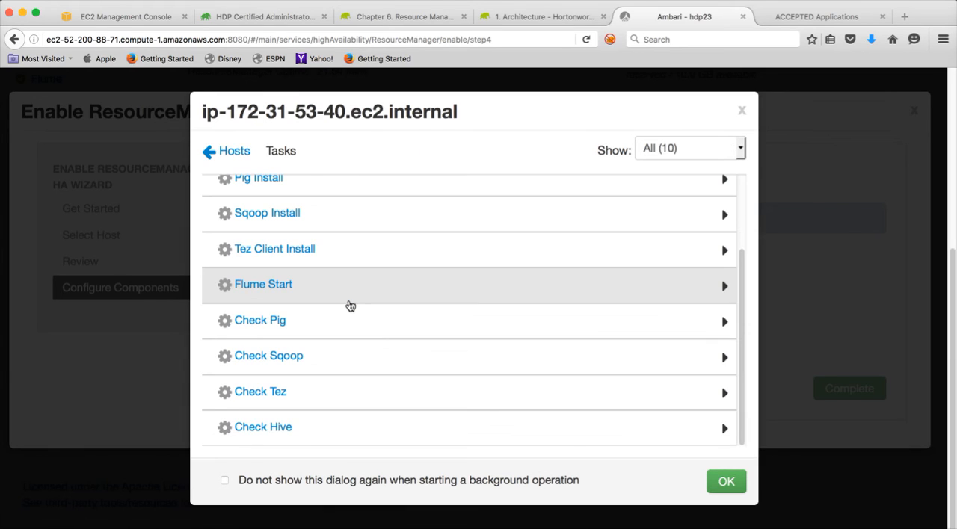
pyautogui.scroll(3, 349, 303)
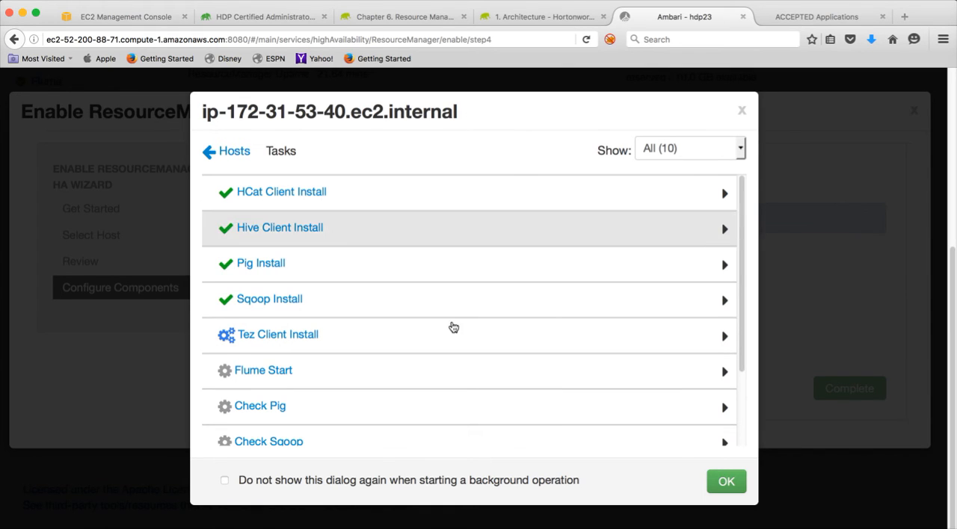
pyautogui.scroll(-2, 454, 328)
pyautogui.scroll(-1, 454, 328)
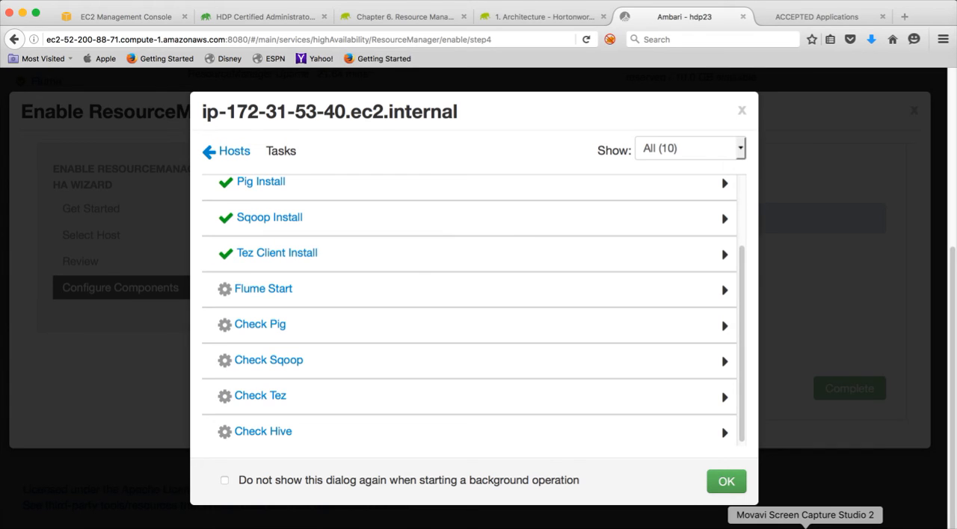
pyautogui.click(411, 324)
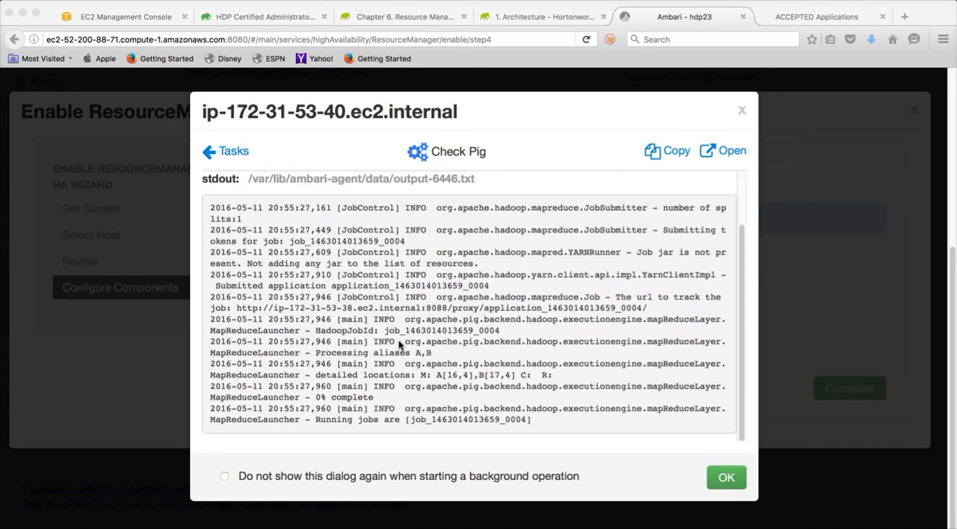
pyautogui.doubleClick(451, 419)
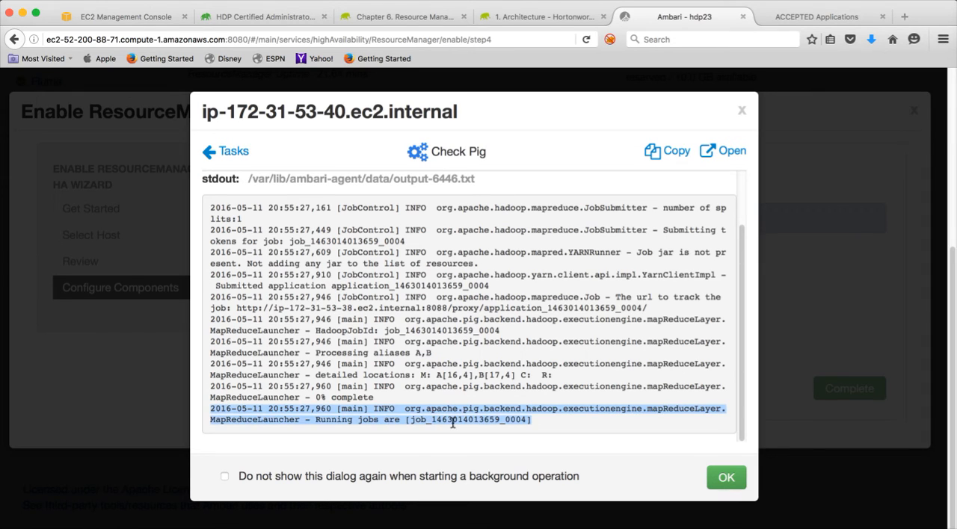
pyautogui.click(571, 439)
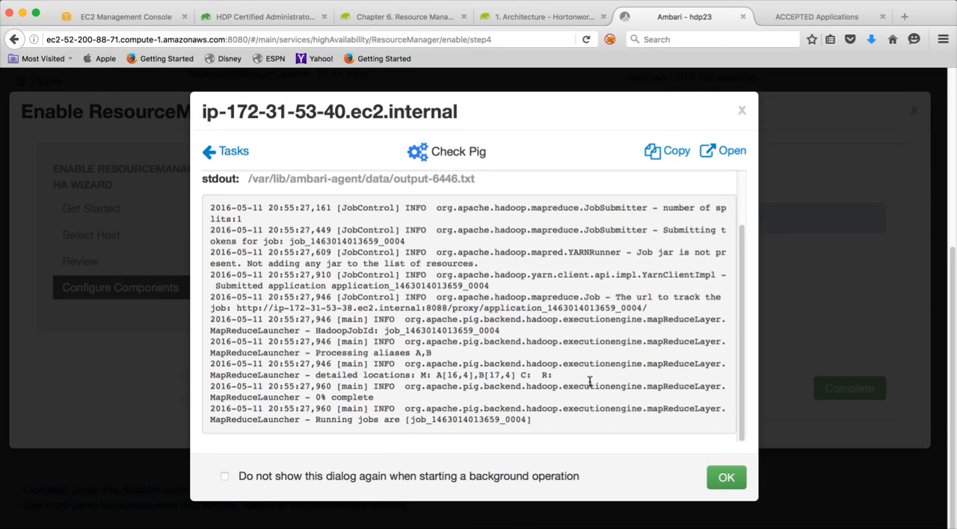
pyautogui.click(234, 151)
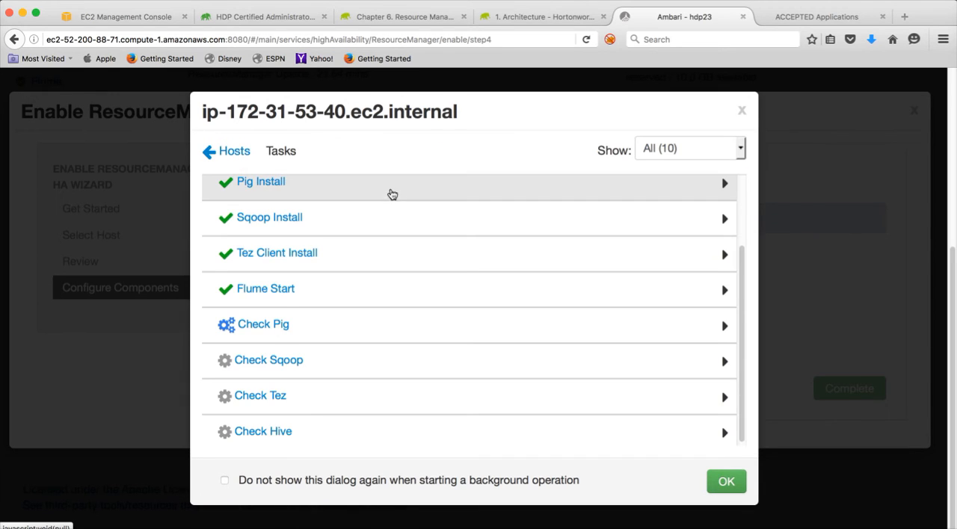
pyautogui.click(277, 324)
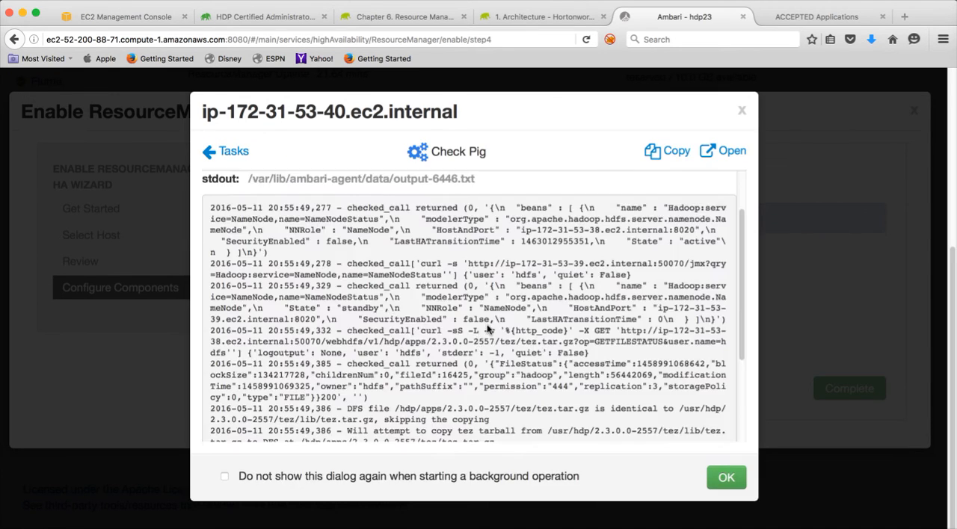
pyautogui.scroll(-5, 471, 371)
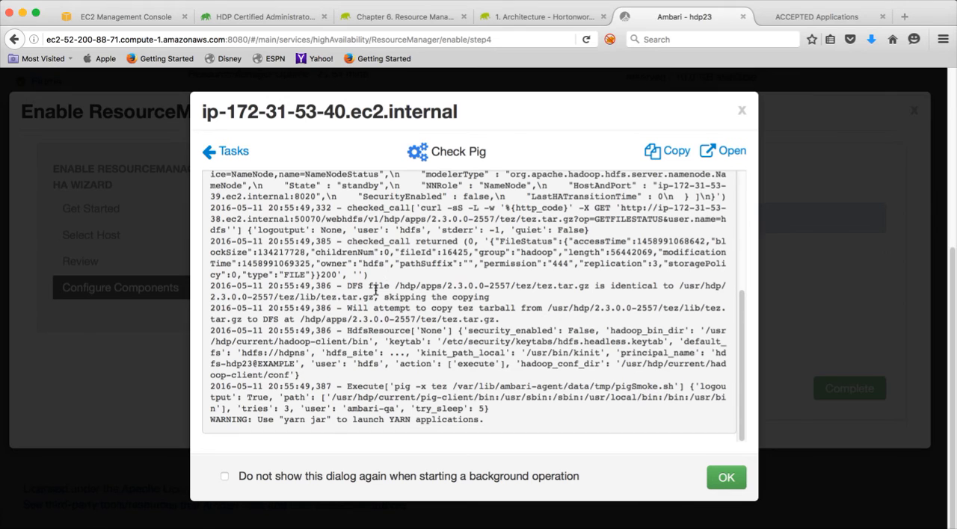
pyautogui.scroll(-5, 374, 290)
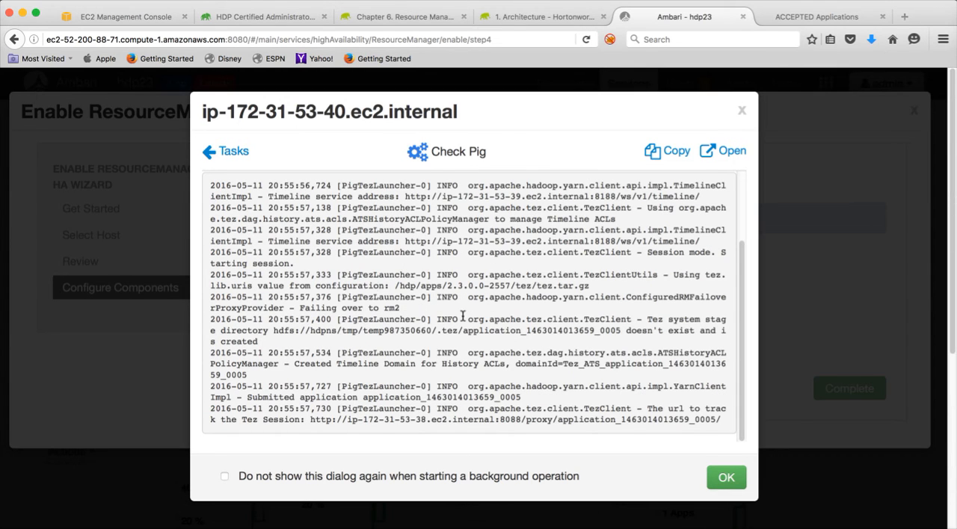
pyautogui.scroll(5, 463, 317)
pyautogui.scroll(-5, 463, 318)
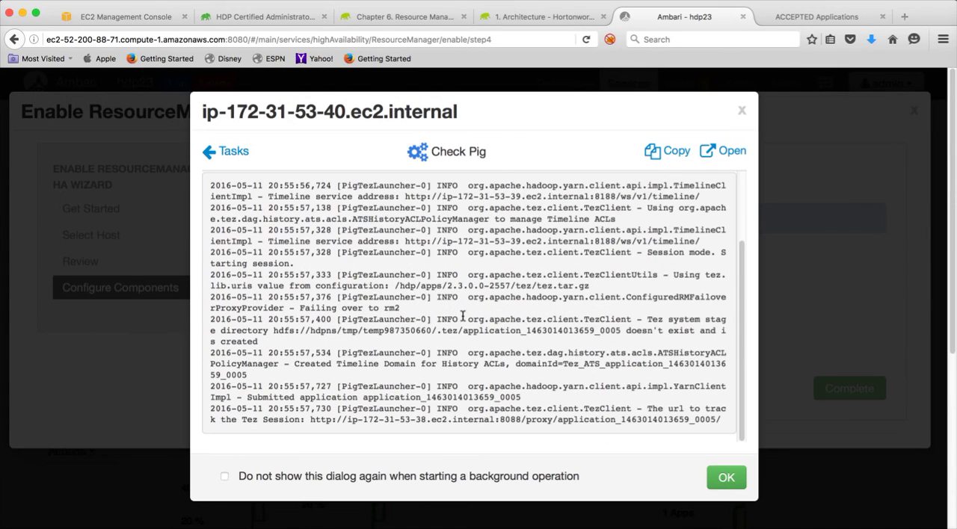
# Recheck the Check Pig log's latest DAG status entry and return to the Start All Services host list.
pyautogui.click(234, 151)
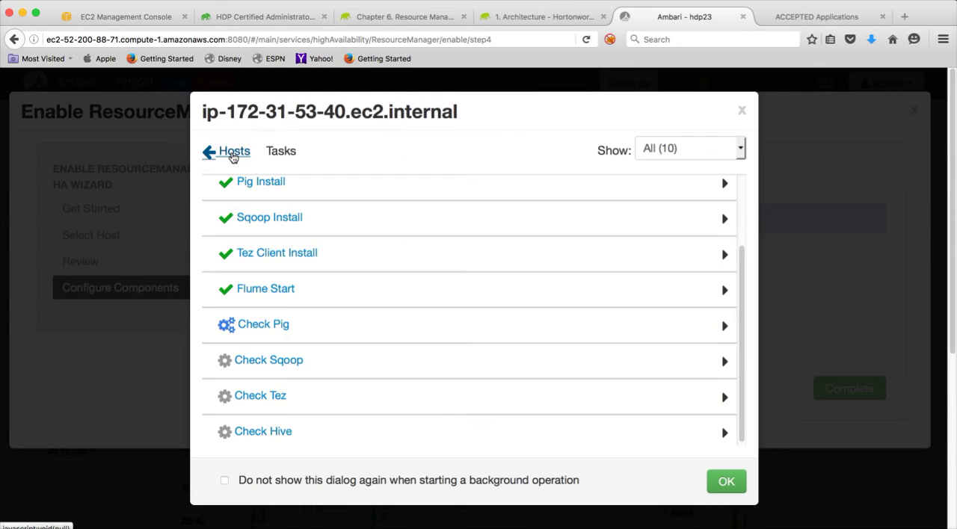
pyautogui.click(266, 327)
pyautogui.scroll(-1, 428, 281)
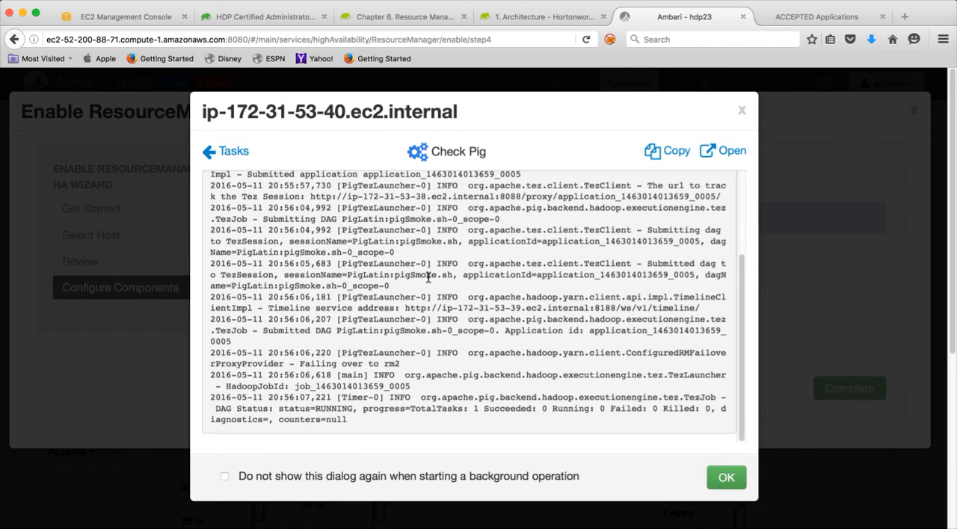
pyautogui.tripleClick(505, 412)
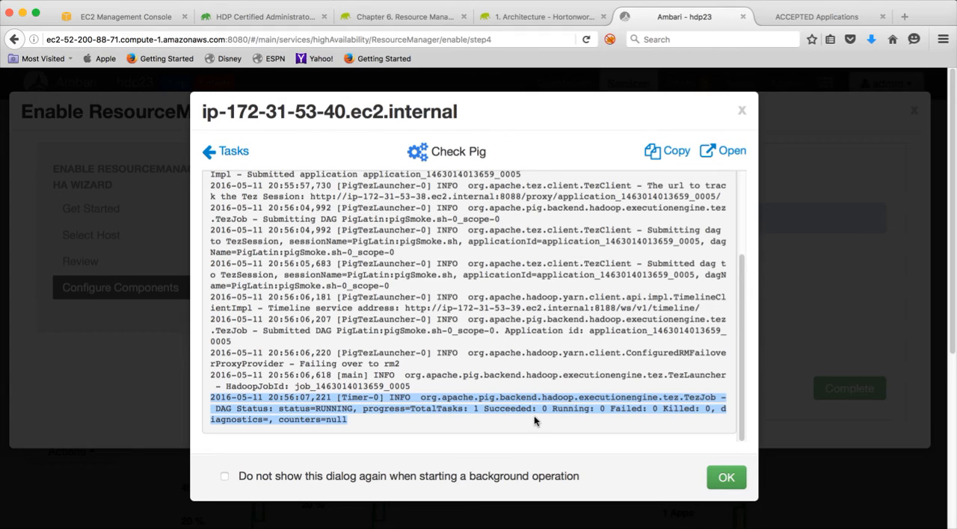
pyautogui.click(234, 153)
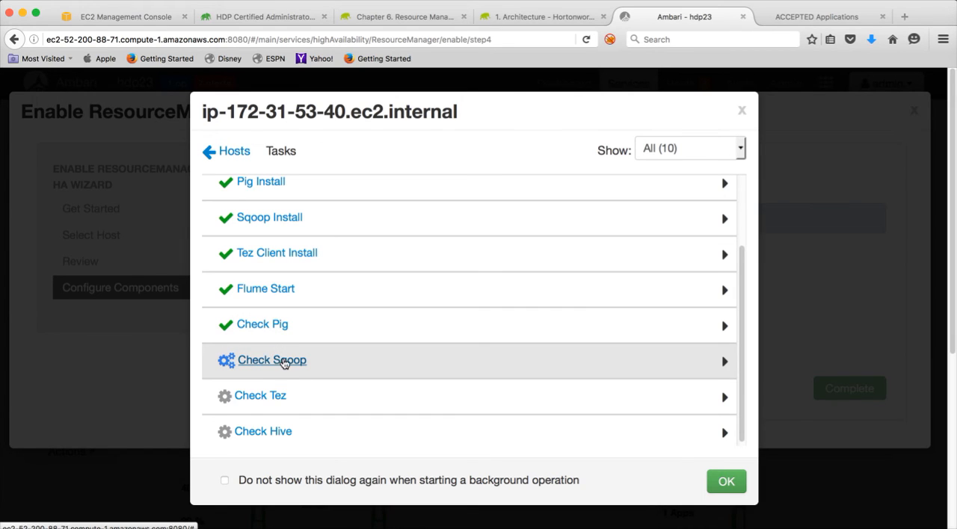
pyautogui.scroll(-1, 302, 411)
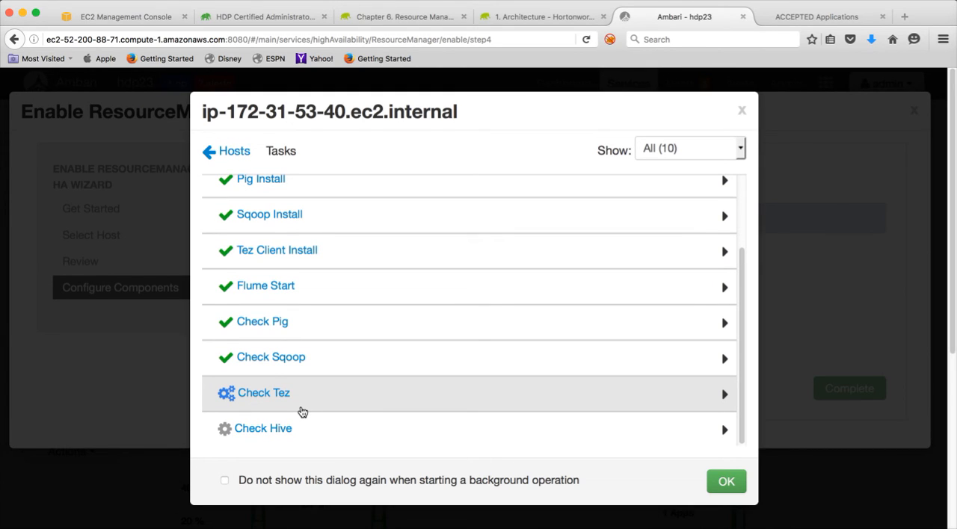
pyautogui.click(232, 151)
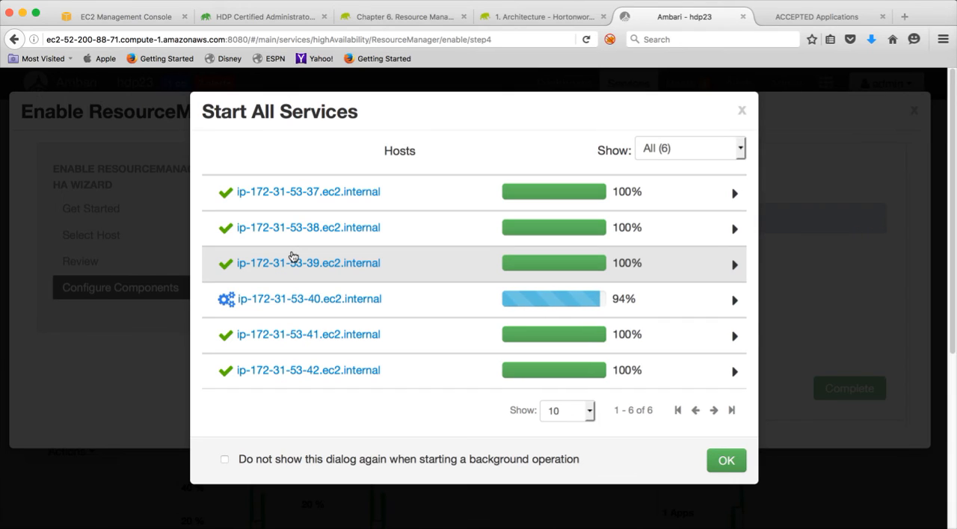
# Watch host ip-172-31-53-40 finish its checks and close the completed background operations dialog.
pyautogui.click(280, 299)
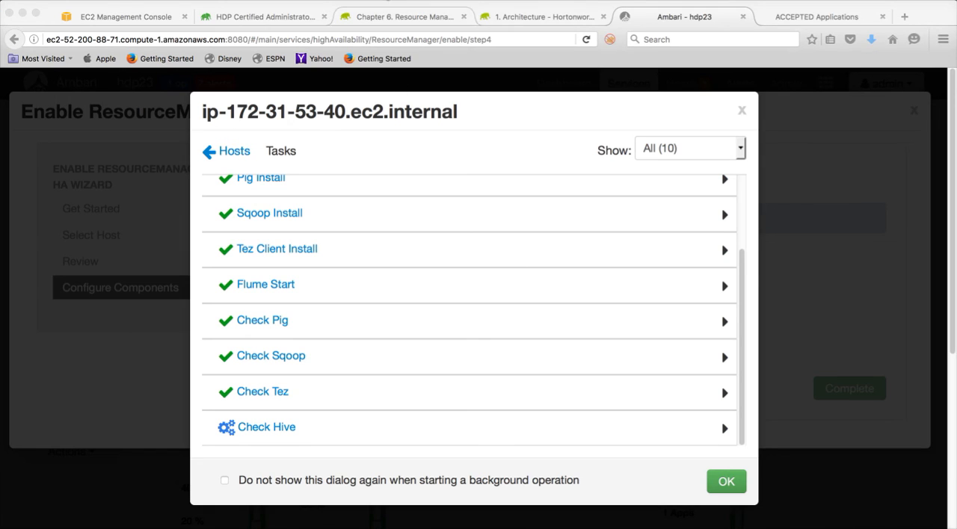
pyautogui.click(726, 481)
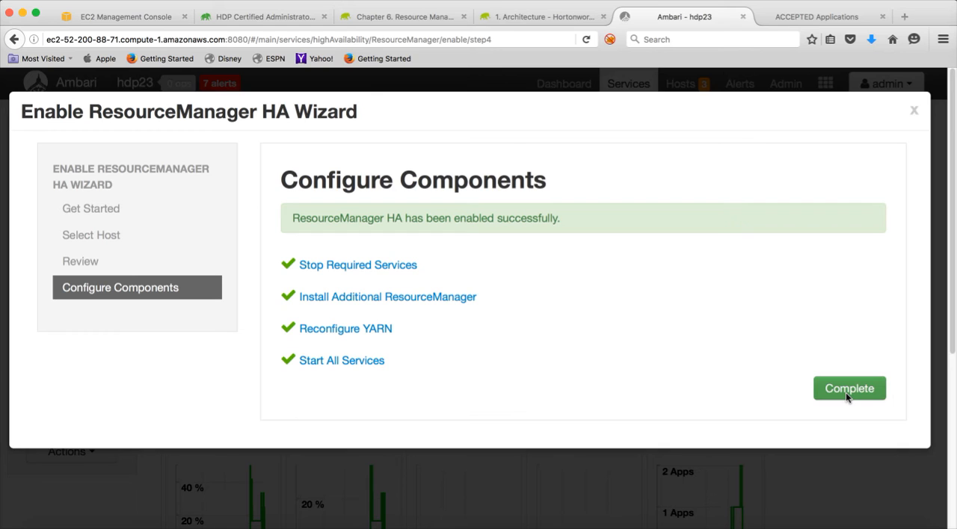
# Complete the Enable ResourceManager HA wizard and bring the terminal to the front.
pyautogui.click(845, 392)
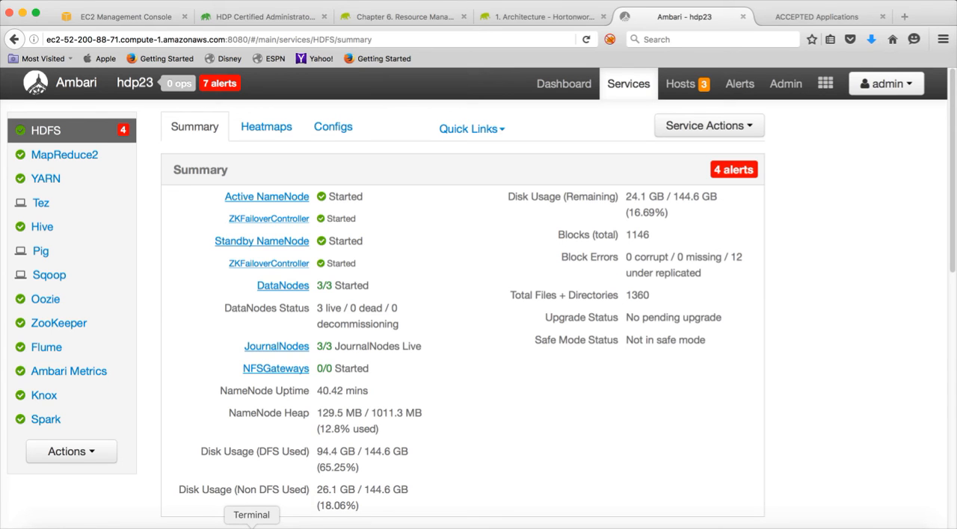
pyautogui.click(252, 525)
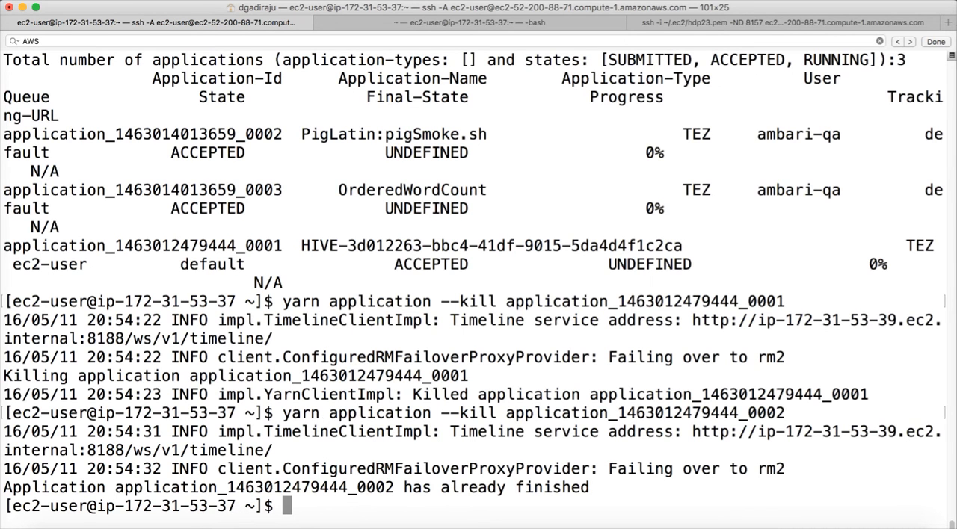
# List /etc/hadoop/conf by modification time and view core-site.xml read-only.
pyautogui.press('Up')
pyautogui.press('Up')
pyautogui.press('Down')
pyautogui.press('Down')
pyautogui.write('cd /etc/hadoop/conf')
pyautogui.press('Return')
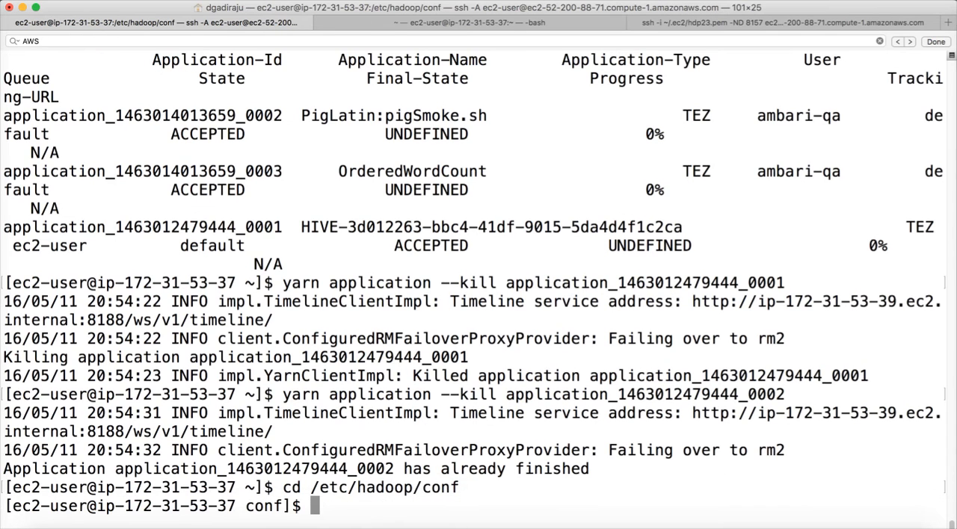
pyautogui.write('ls -ltr')
pyautogui.press('Return')
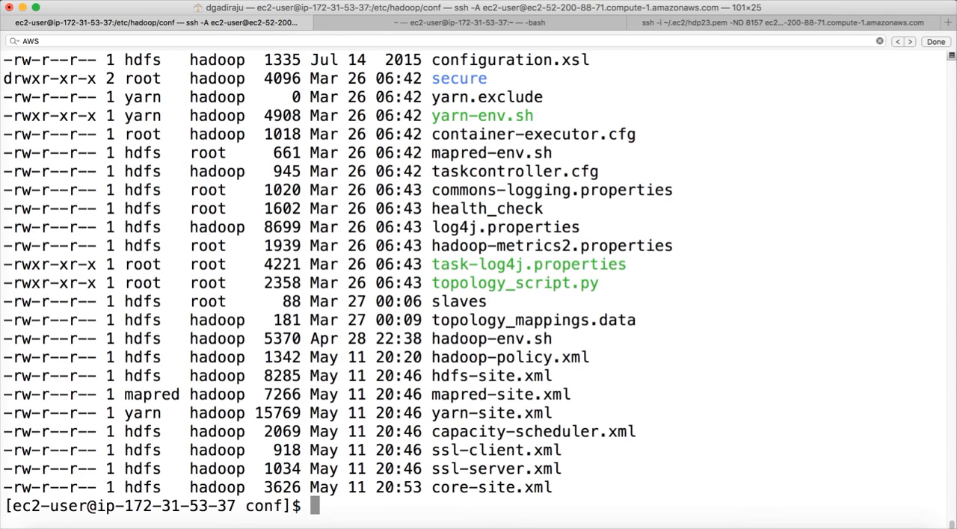
pyautogui.write('view core')
pyautogui.press('Tab')
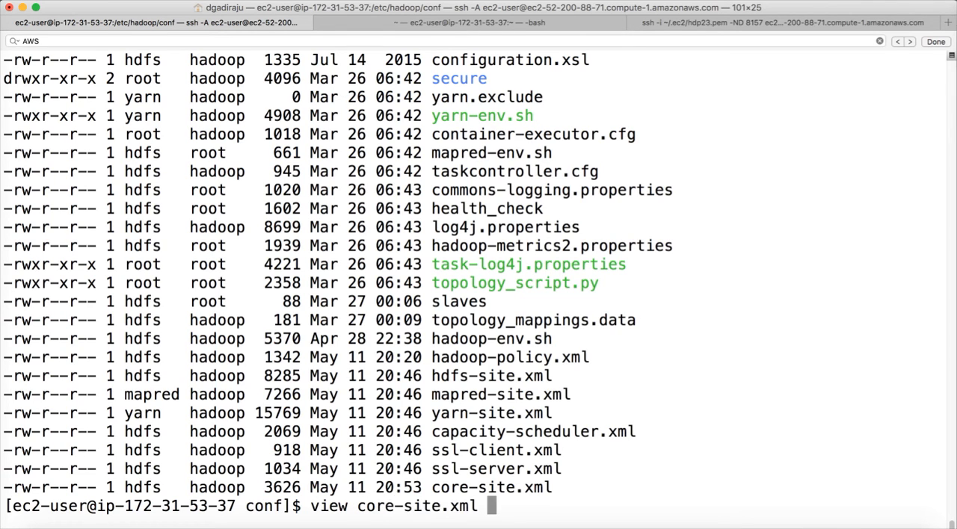
pyautogui.press('Return')
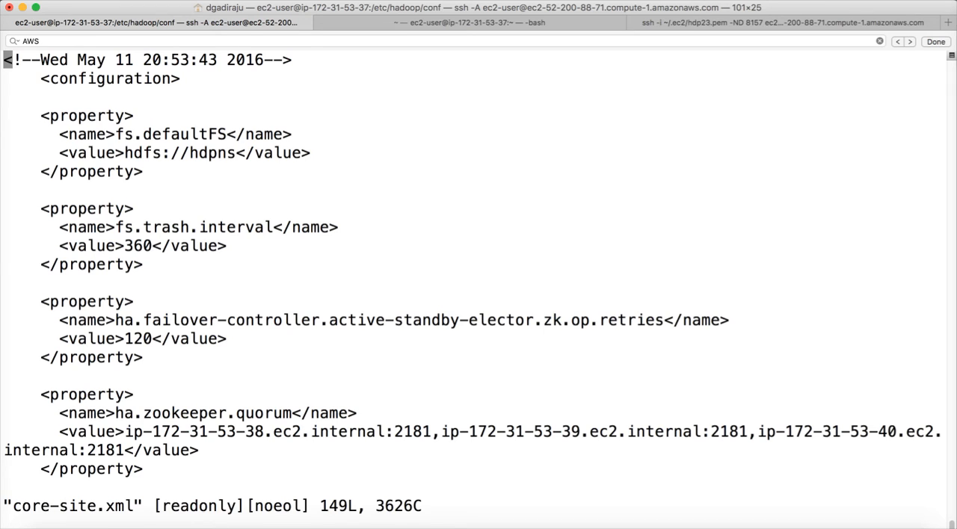
pyautogui.write(':x')
pyautogui.press('Return')
pyautogui.write('view yarn-site.xml')
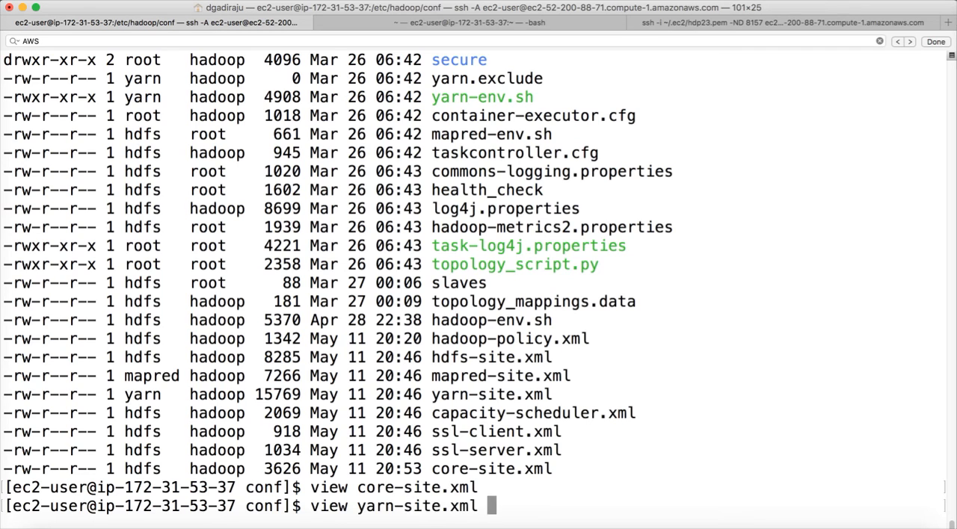
# View yarn-site.xml searching for resourcemanager properties, then enable set -o vi editing.
pyautogui.press('Return')
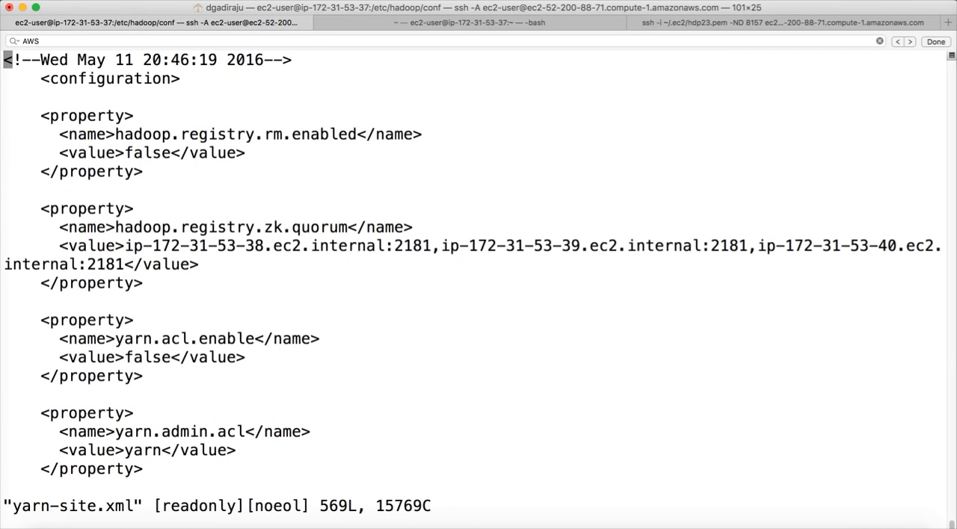
pyautogui.write('/resourcemanager')
pyautogui.press('Return')
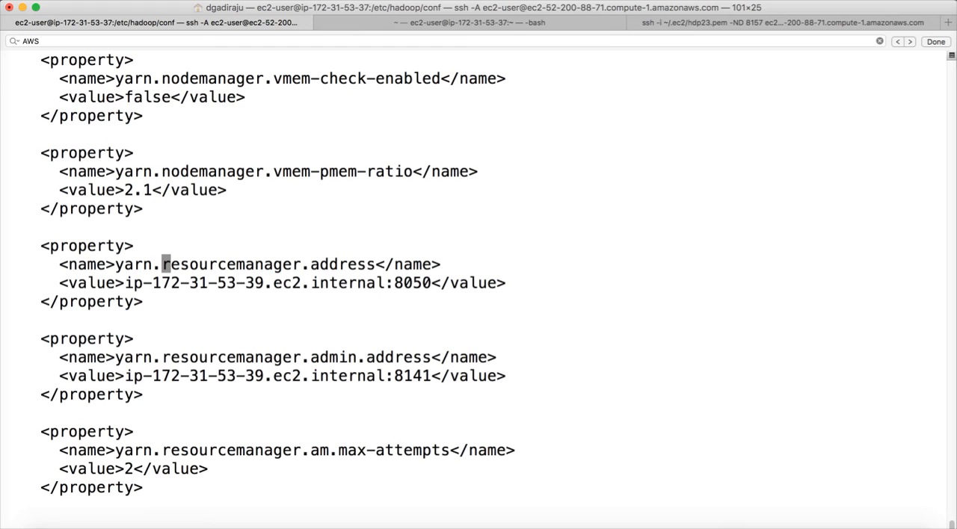
pyautogui.write(':x')
pyautogui.press('Return')
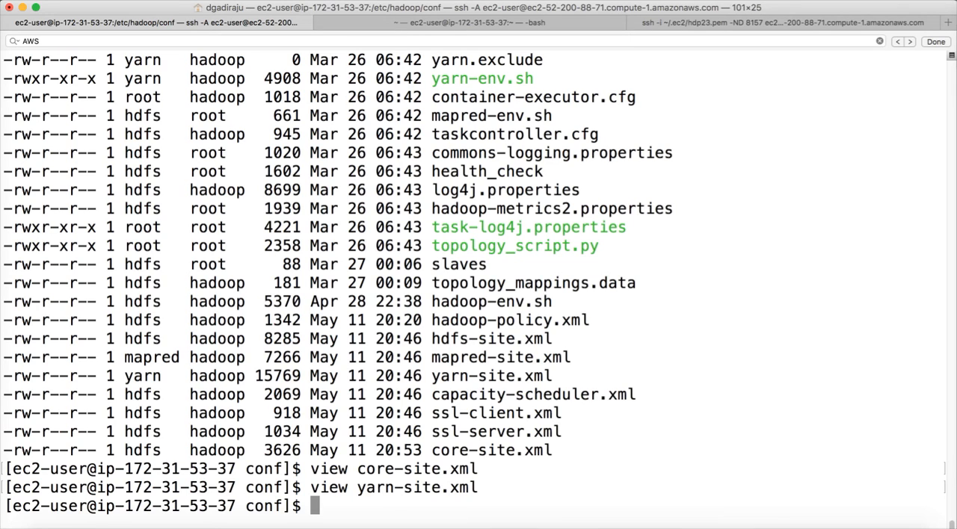
pyautogui.write('set -o v')
pyautogui.write('i')
pyautogui.press('Return')
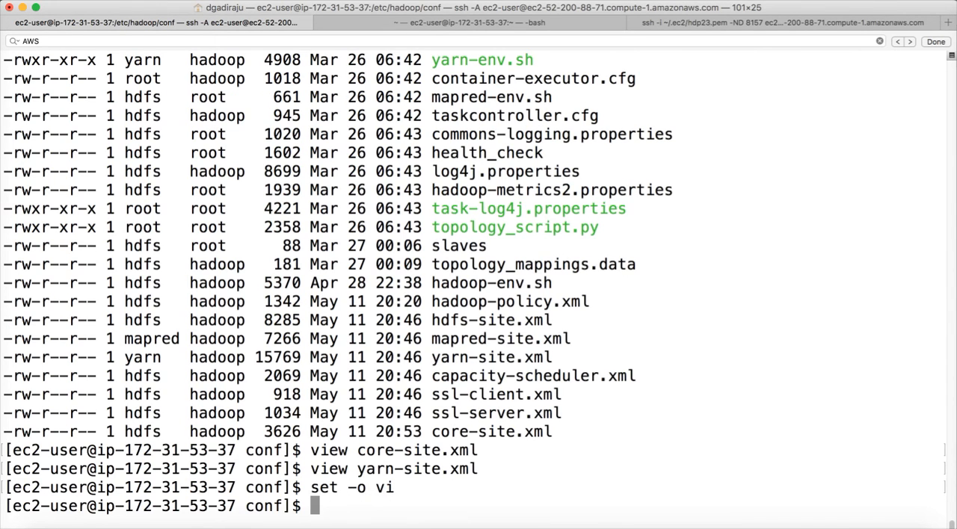
pyautogui.write('/')
pyautogui.write('ssh')
# SSH as ec2-user to ip-172-31-53-39 and view its /etc/hadoop/conf/yarn-site.xml read-only.
pyautogui.press('Return')
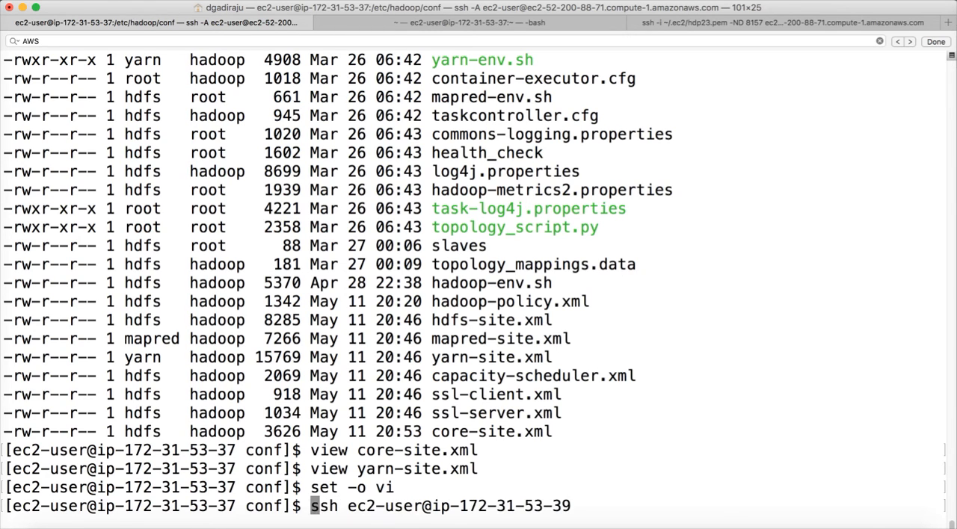
pyautogui.press('Return')
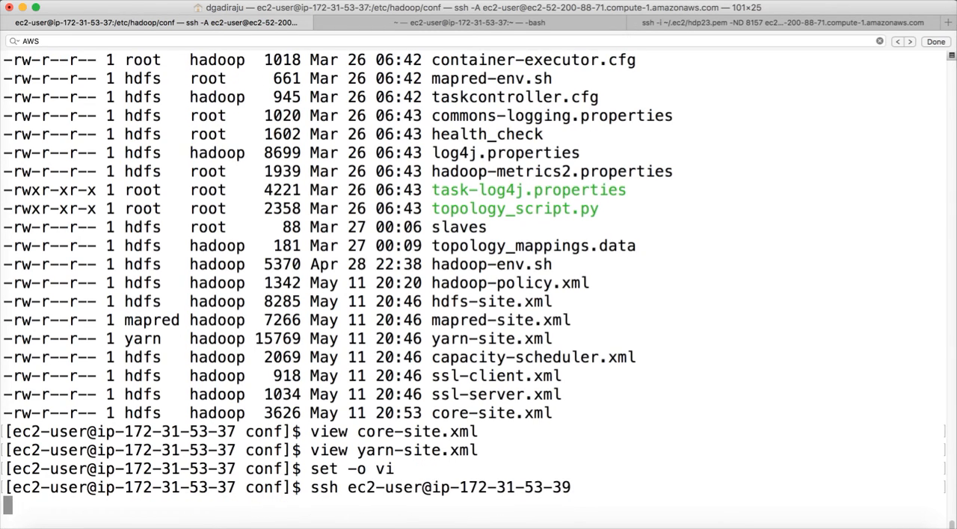
pyautogui.write('cd ')
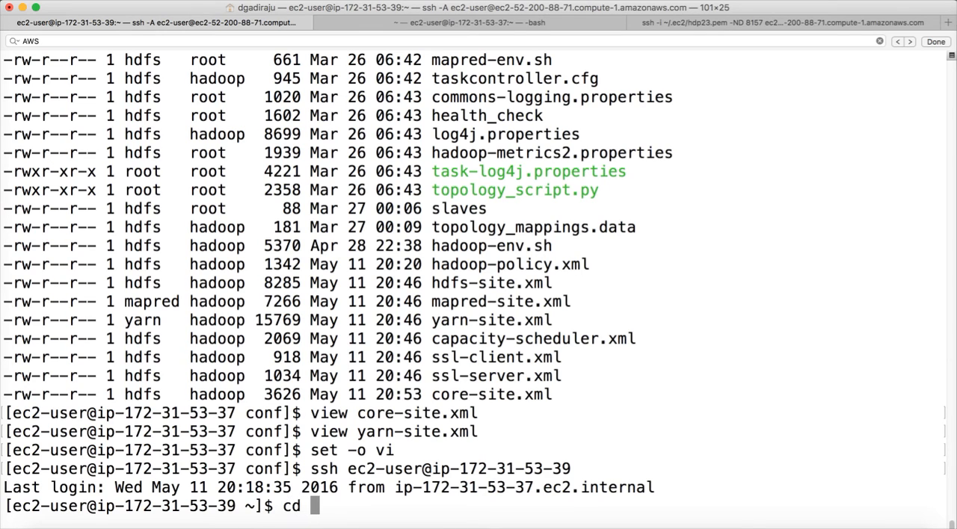
pyautogui.write('/etc/hadoop')
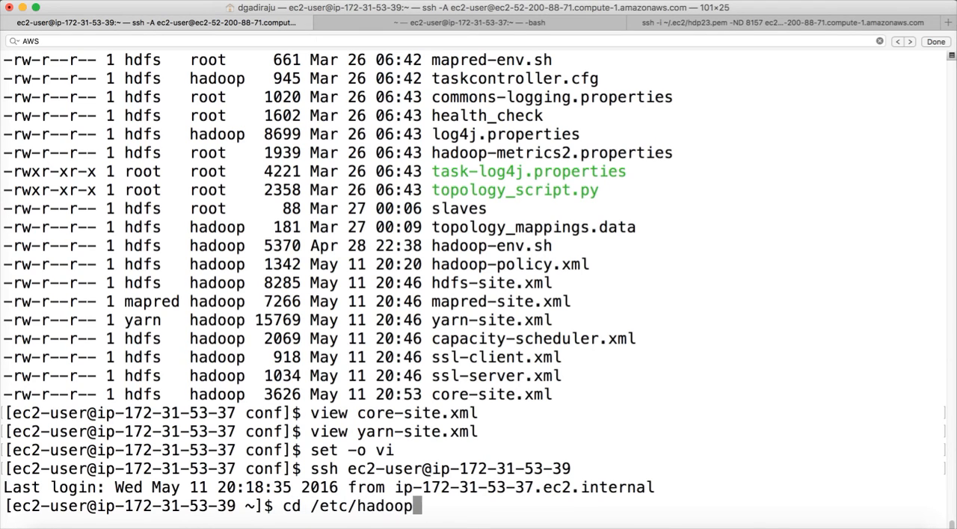
pyautogui.write('/conf')
pyautogui.press('Return')
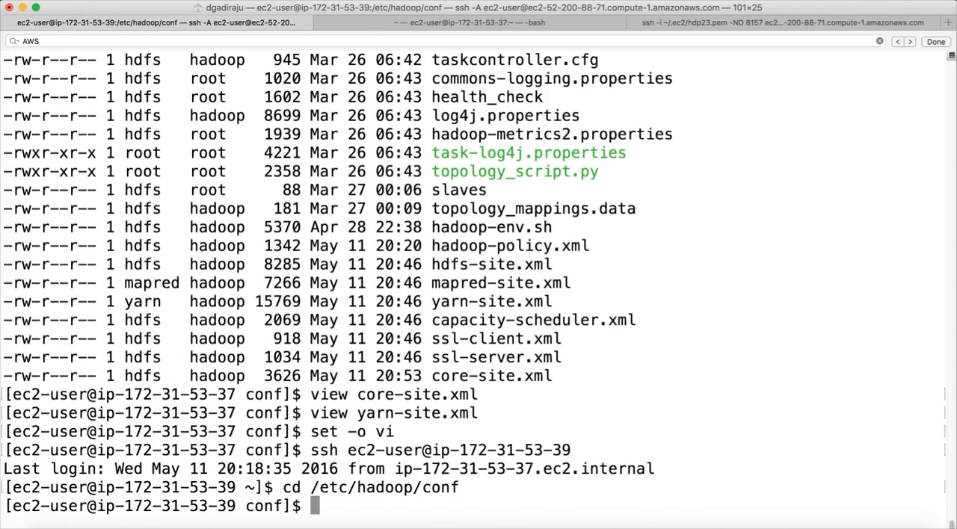
pyautogui.write('view yarn')
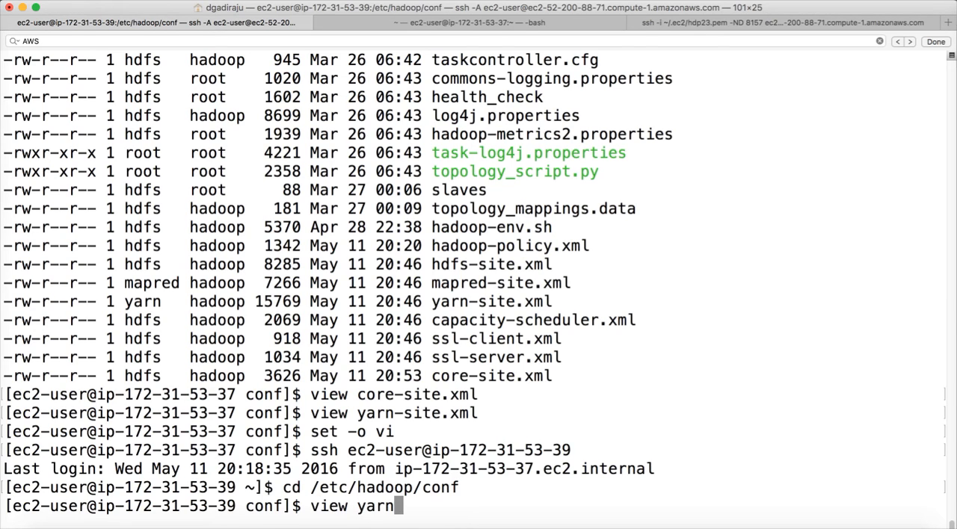
pyautogui.write('-')
pyautogui.write('site.xml')
pyautogui.press('Return')
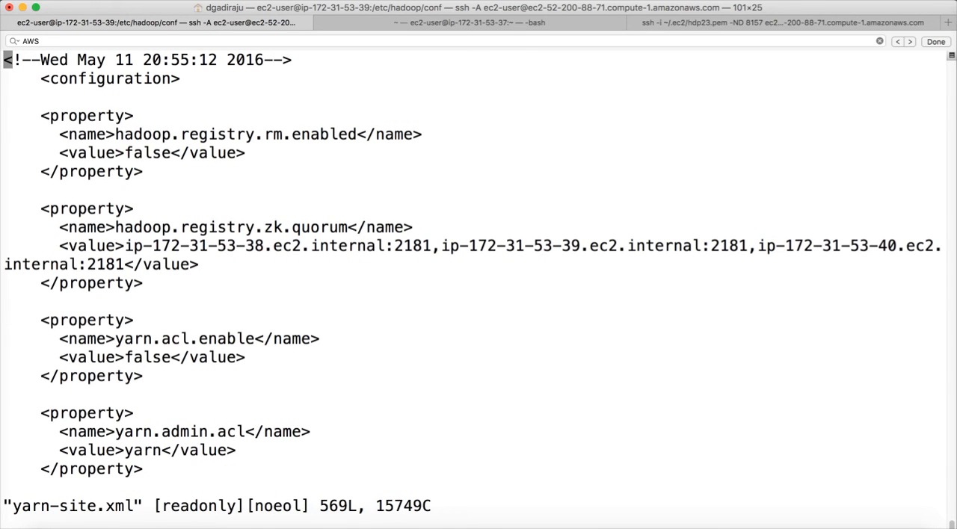
pyautogui.write('/resourcemanager')
# Step through the resourcemanager properties in vim and highlight the ha.rm-ids rm1,rm2 line.
pyautogui.press('Return')
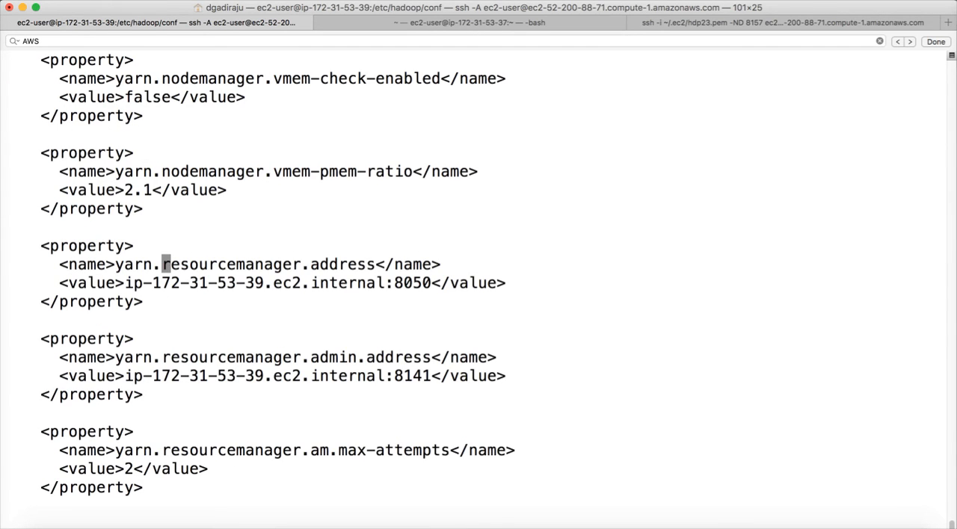
pyautogui.press('j')
pyautogui.press('j')
pyautogui.press('j')
pyautogui.press('j')
pyautogui.press('j')
pyautogui.press('j')
pyautogui.press('j')
pyautogui.press('j')
pyautogui.press('j')
pyautogui.press('j')
pyautogui.press('j')
pyautogui.press('j')
pyautogui.press('j')
pyautogui.press('j')
pyautogui.press('j')
pyautogui.press('j')
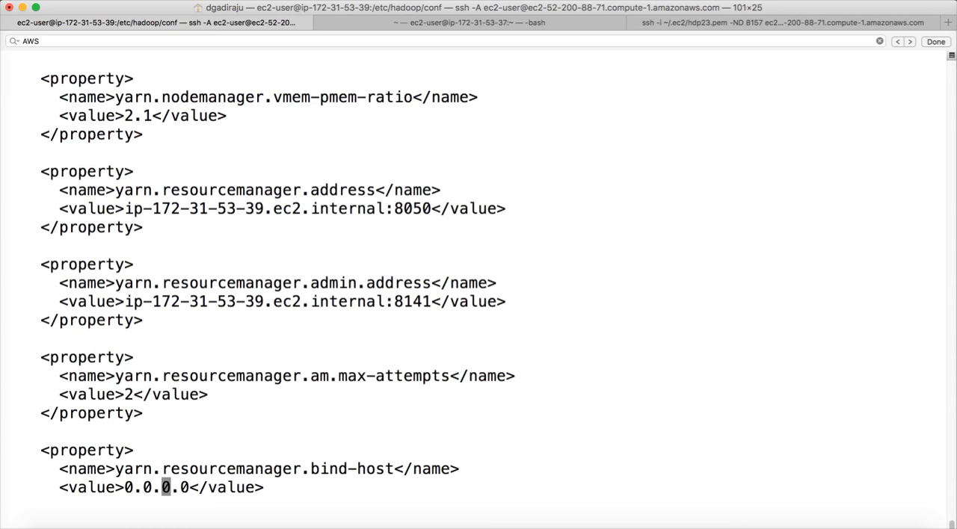
pyautogui.write('/')
pyautogui.write('r')
pyautogui.write('m1')
pyautogui.press('Return')
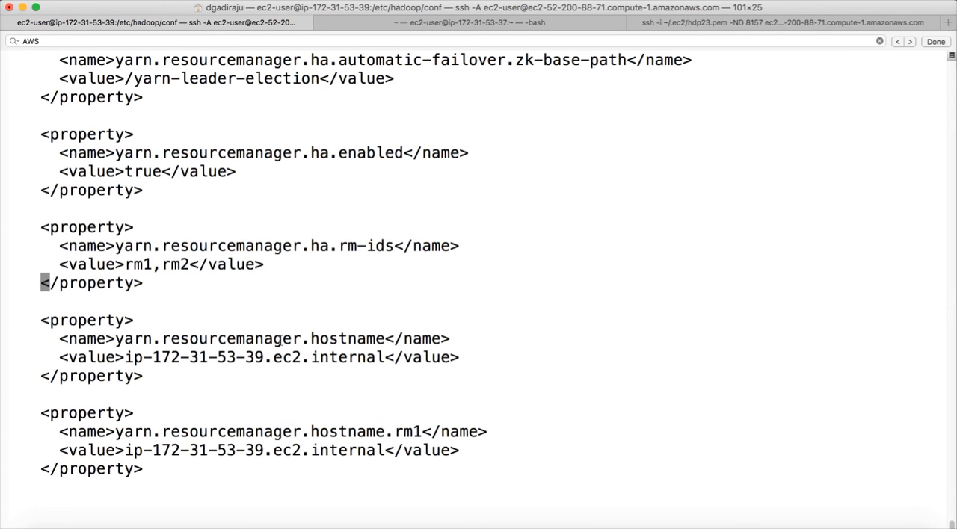
pyautogui.tripleClick(217, 245)
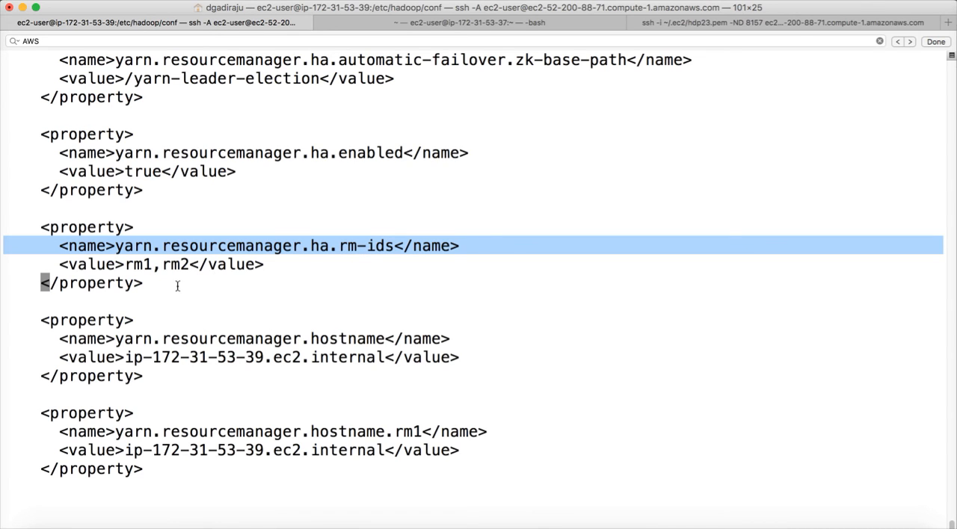
pyautogui.write('/rm1')
# Highlight the rm1 hostname value and cycle through the rm1 webapp address matches.
pyautogui.press('Return')
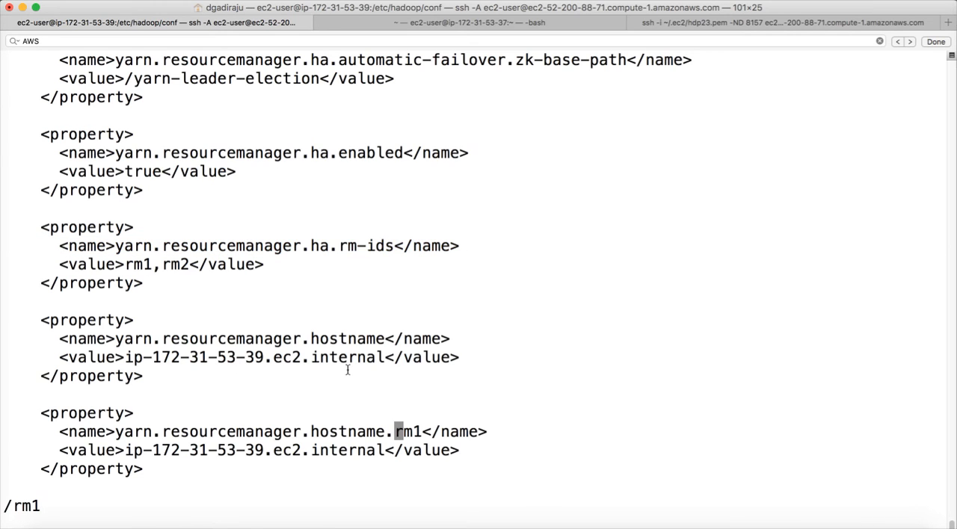
pyautogui.tripleClick(222, 452)
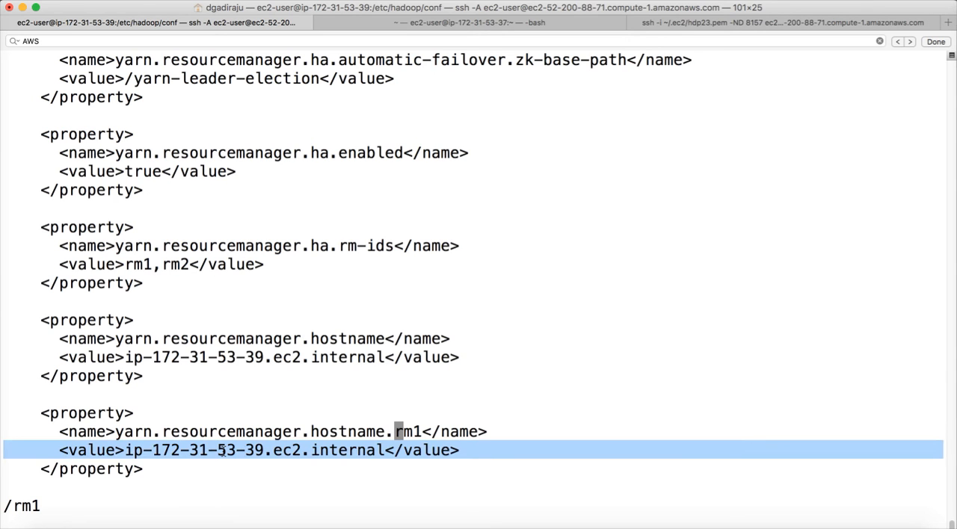
pyautogui.click(222, 452)
pyautogui.press('n')
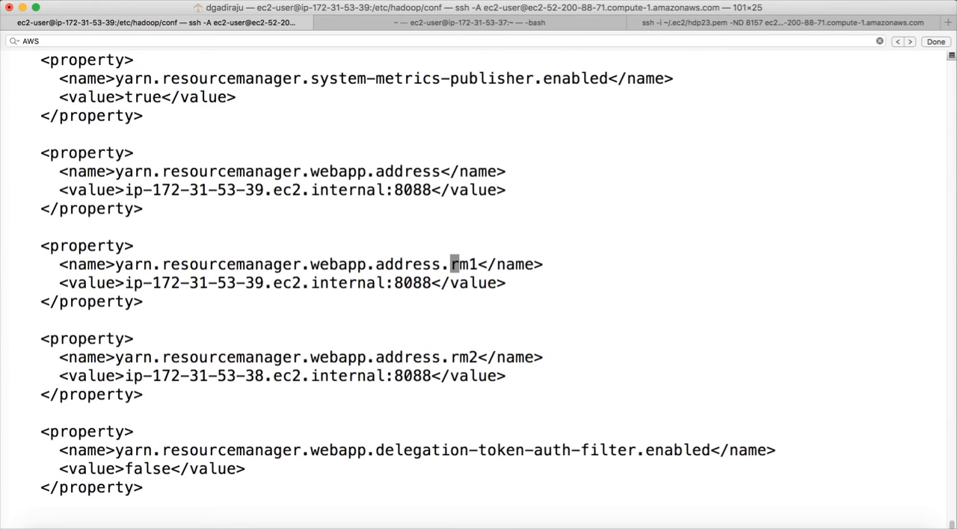
pyautogui.press('n')
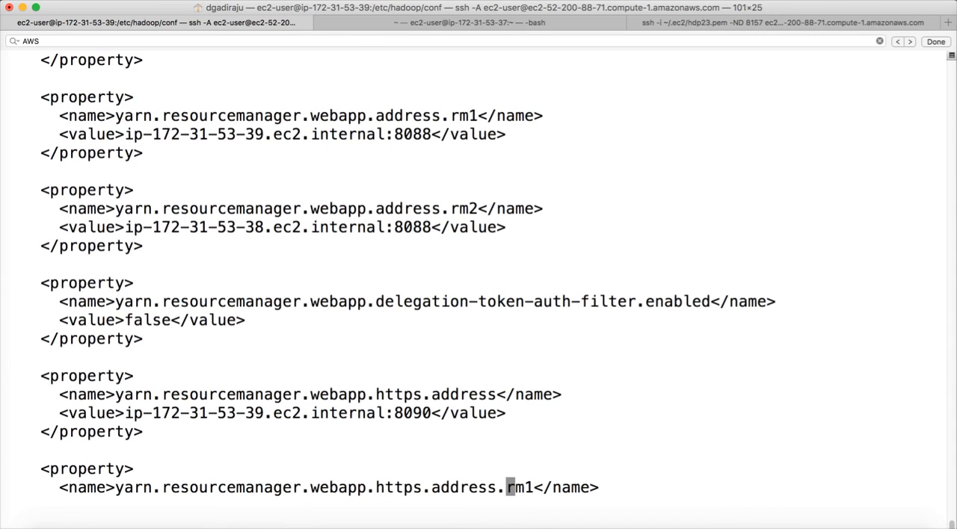
pyautogui.press('n')
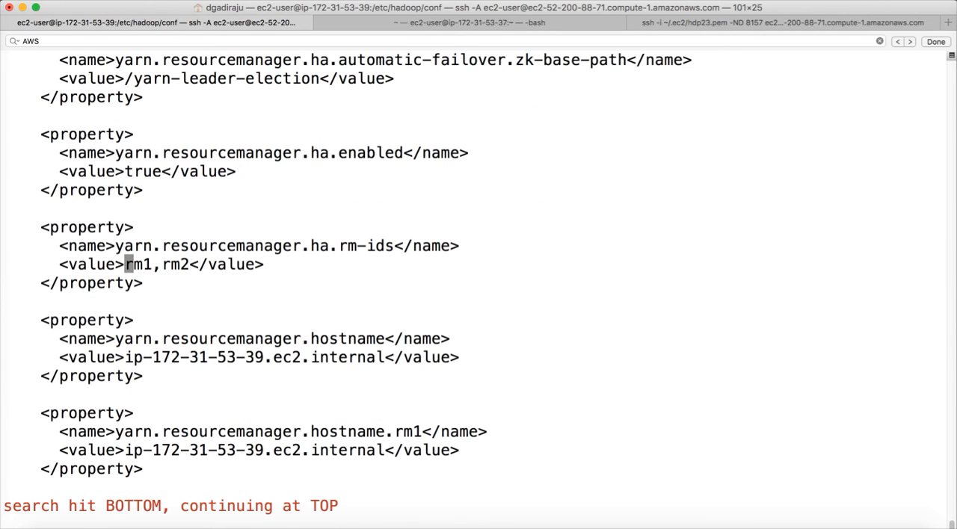
pyautogui.write('/4m2')
# Search for rm2, reveal the rm2 hostname value and highlight the rm1 suffix for contrast.
pyautogui.press('Return')
pyautogui.write('/rm2')
pyautogui.press('Return')
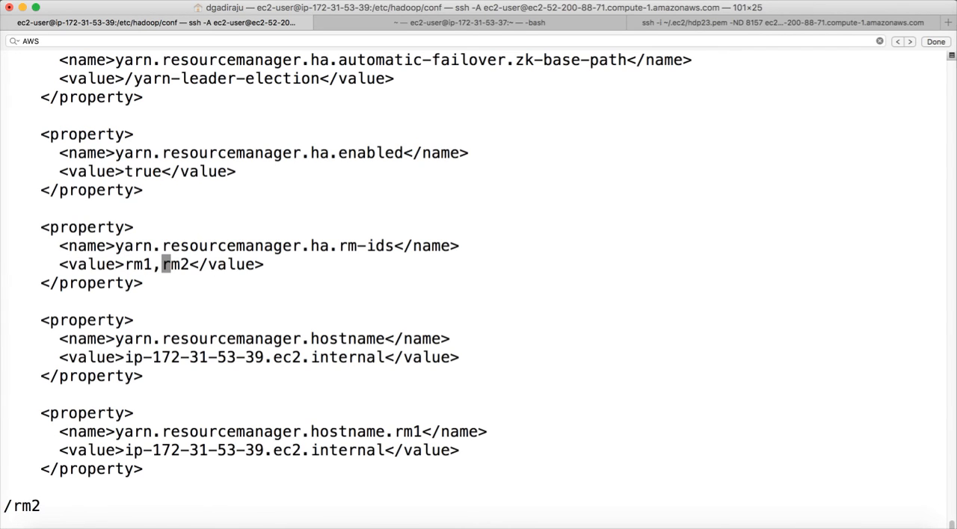
pyautogui.press('n')
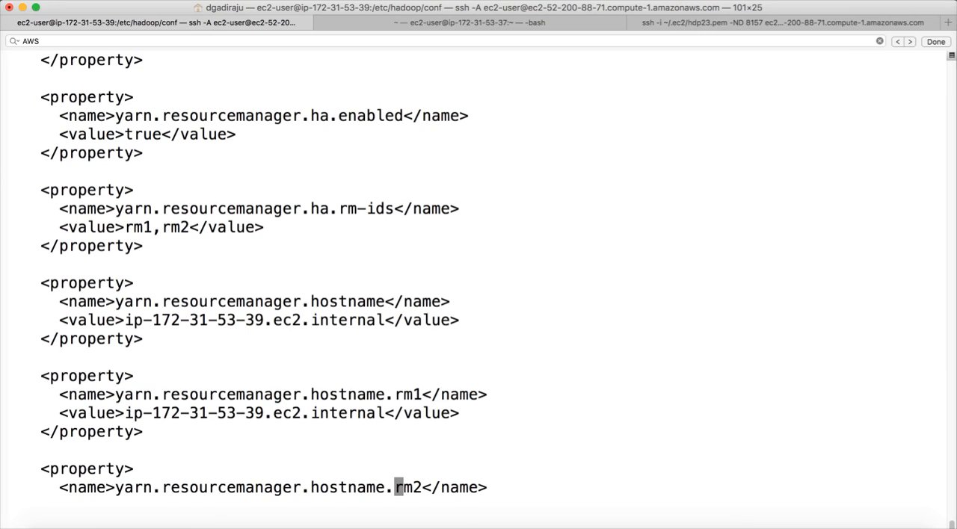
pyautogui.press('j')
pyautogui.press('j')
pyautogui.press('j')
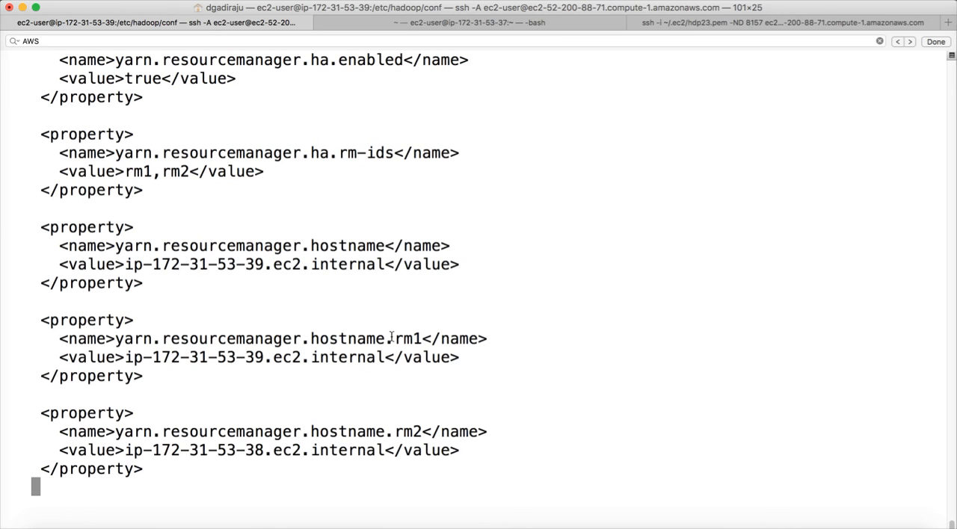
pyautogui.moveTo(393, 338); pyautogui.dragTo(417, 341)
pyautogui.write(':q')
# Quit vim, grep rm in yarn-site.xml and mapred-site.xml, highlight the intermediate-done-dir line, and Cmd+Tab to Firefox.
pyautogui.press('Return')
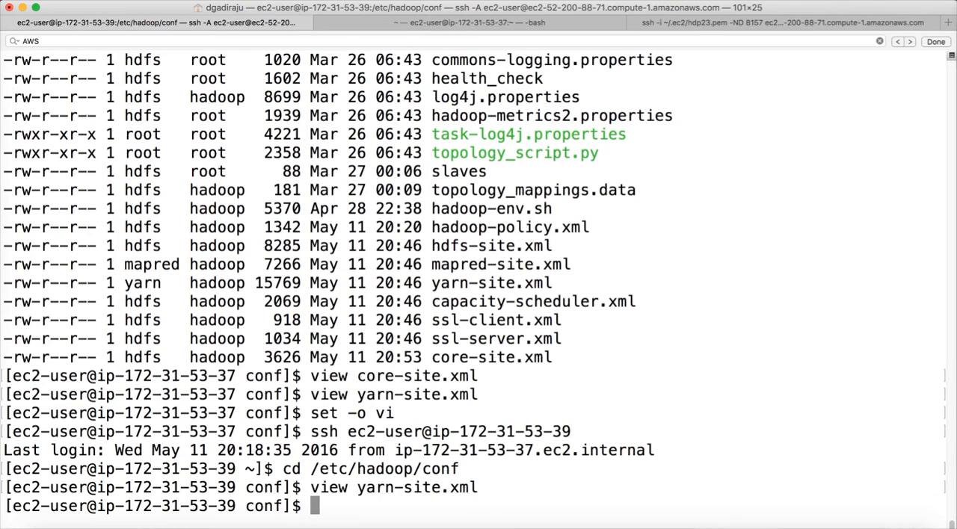
pyautogui.write('grep ')
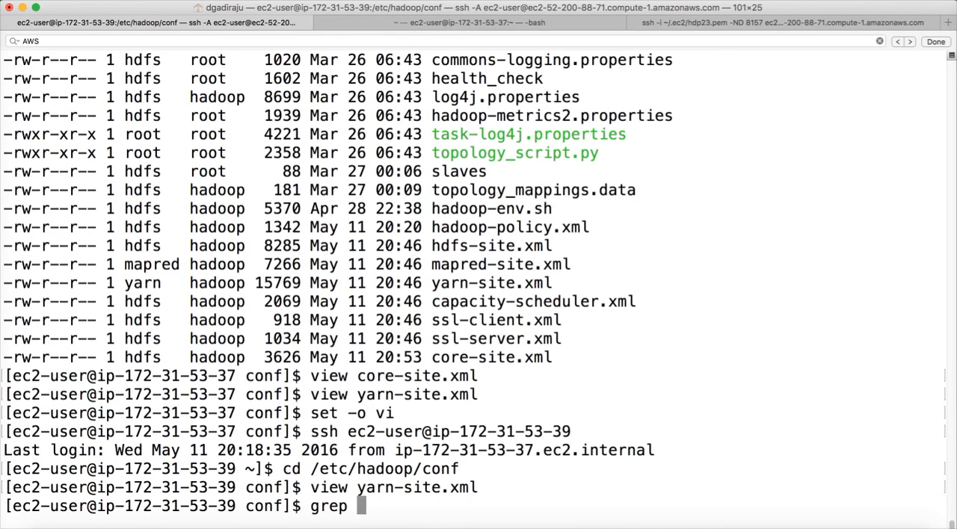
pyautogui.write('rm yarn-')
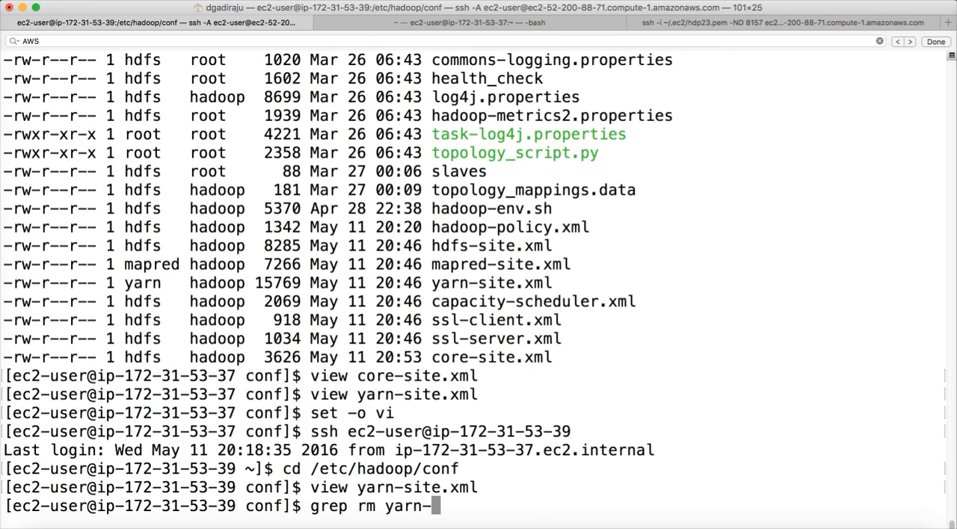
pyautogui.write('site.xml')
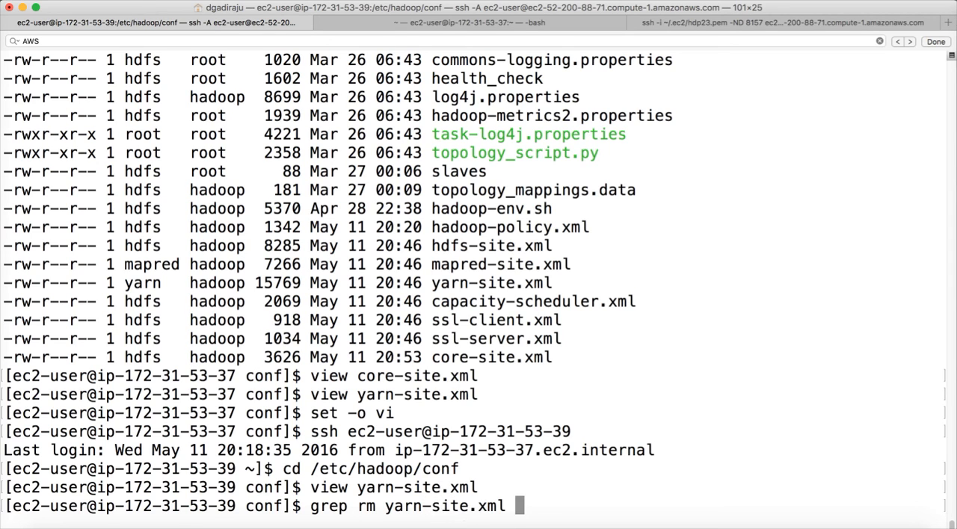
pyautogui.press('Return')
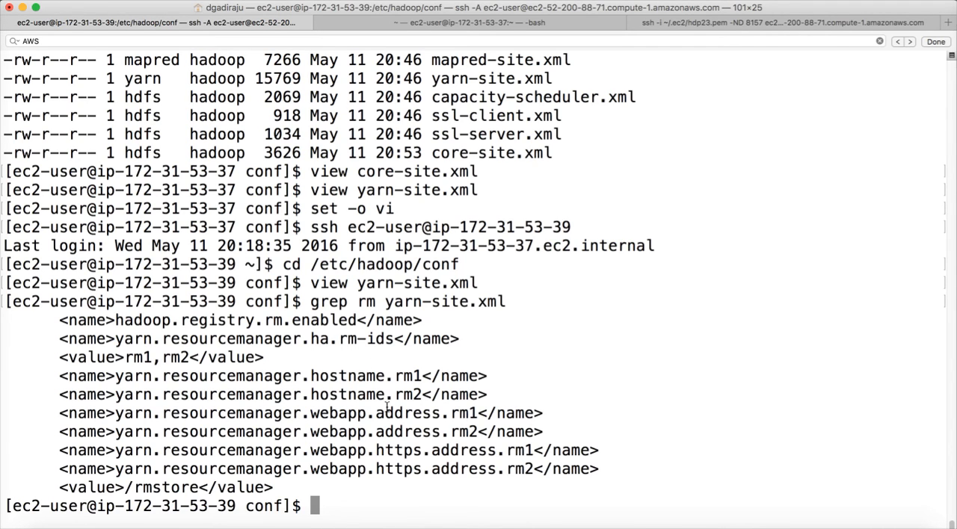
pyautogui.write('grep rm mapred-site.xml')
pyautogui.press('Return')
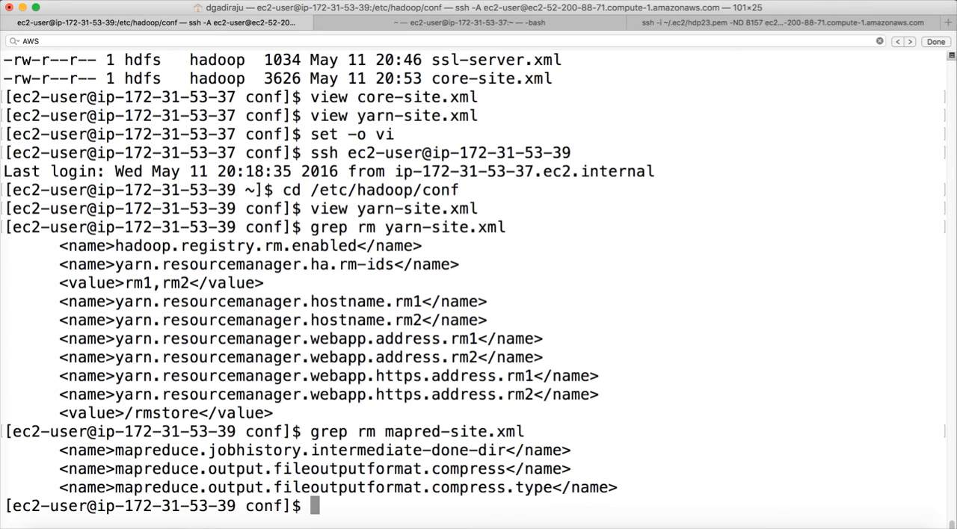
pyautogui.tripleClick(333, 452)
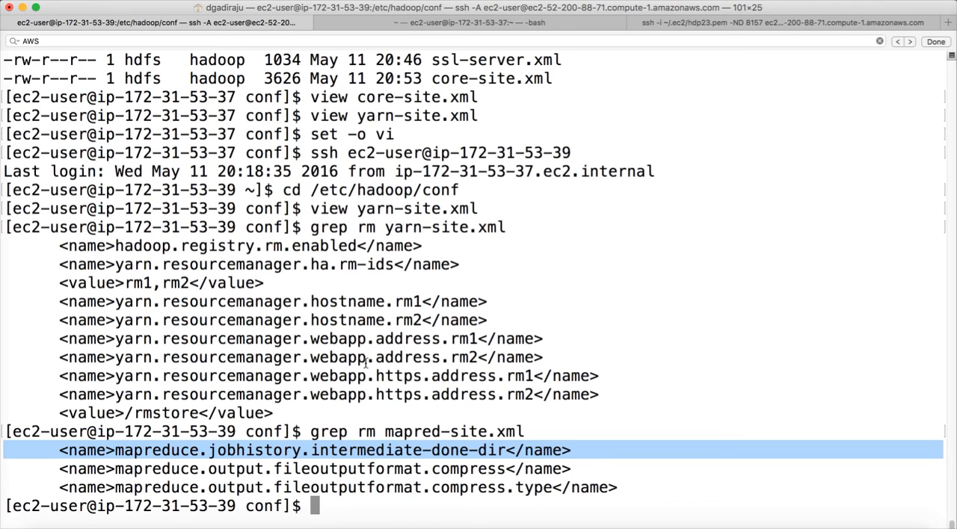
pyautogui.press('super+Tab')
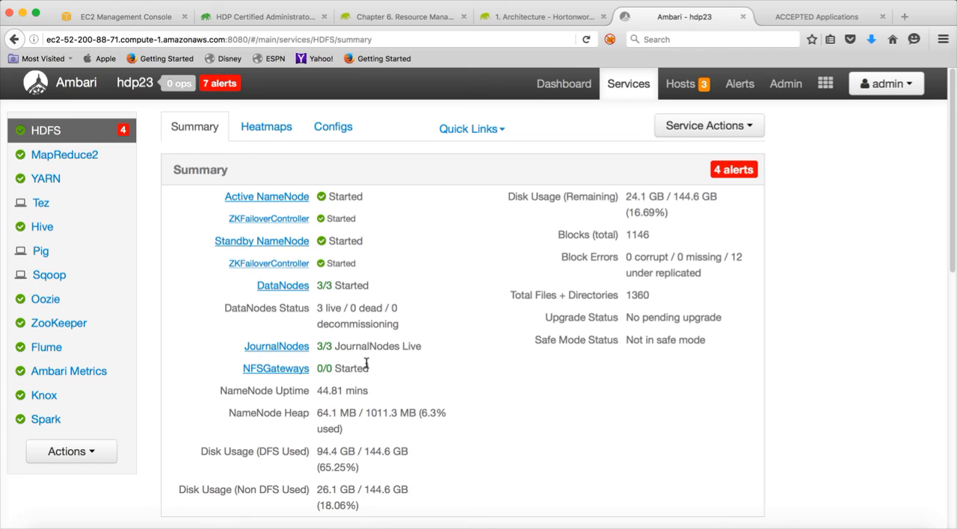
# Select YARN in the Services sidebar to show Active and Standby ResourceManagers started.
pyautogui.click(53, 181)
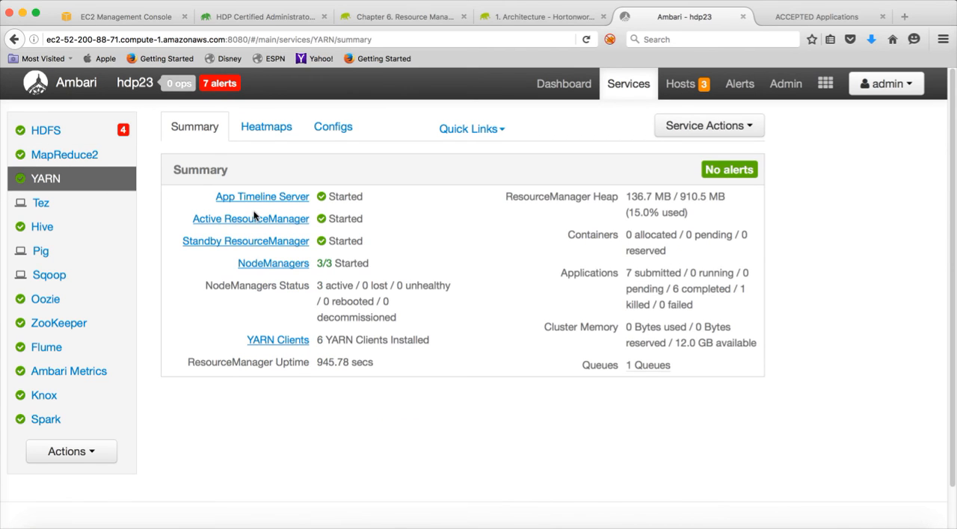